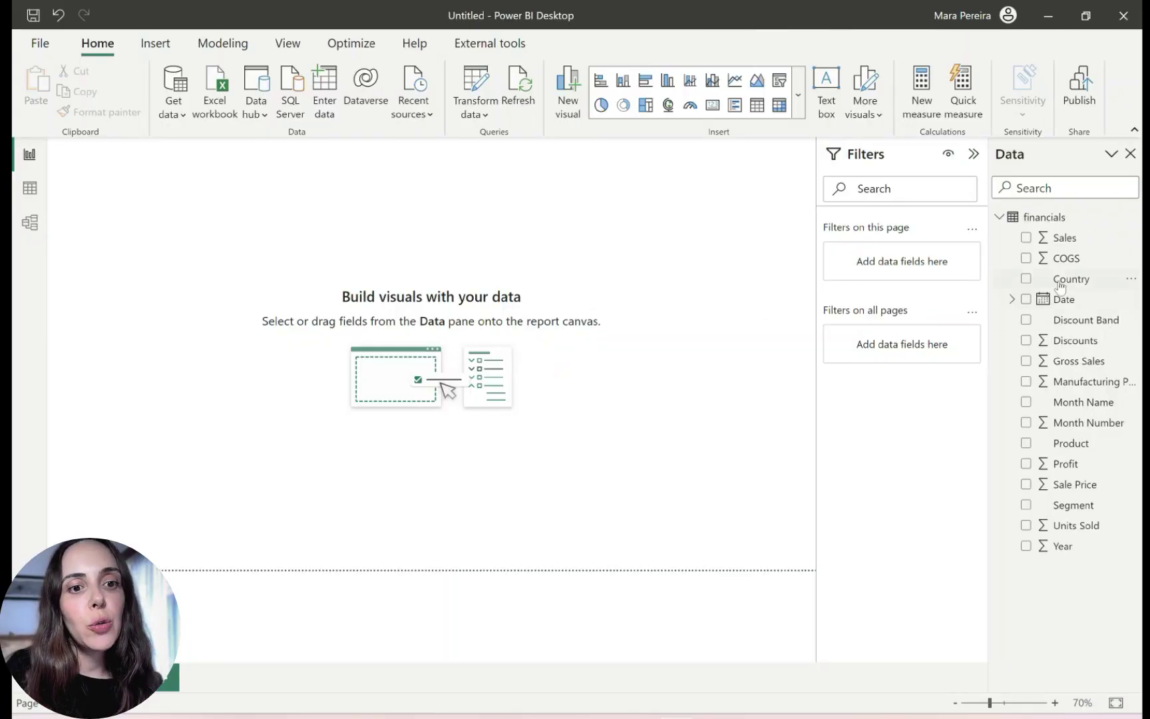
Place the Country field on the report page and switch the visual to a line chart
{"action": "left_click", "coordinate": [1068, 279]}
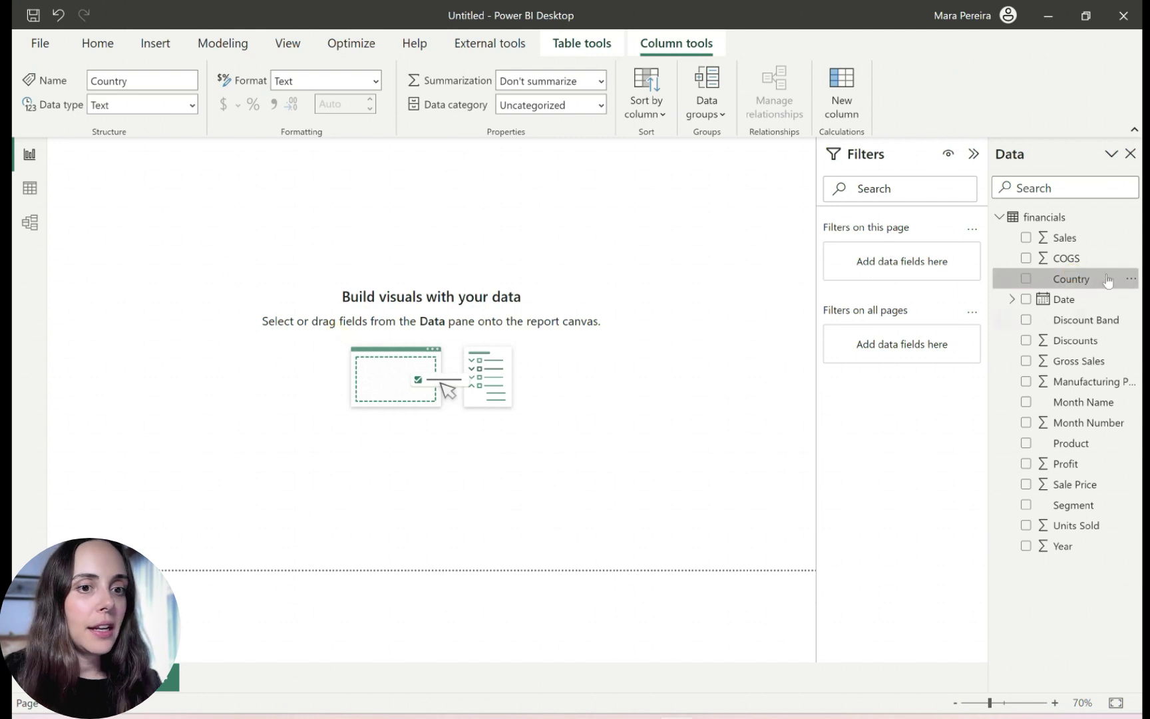
{"action": "left_click_drag", "start_coordinate": [1102, 283], "coordinate": [244, 275]}
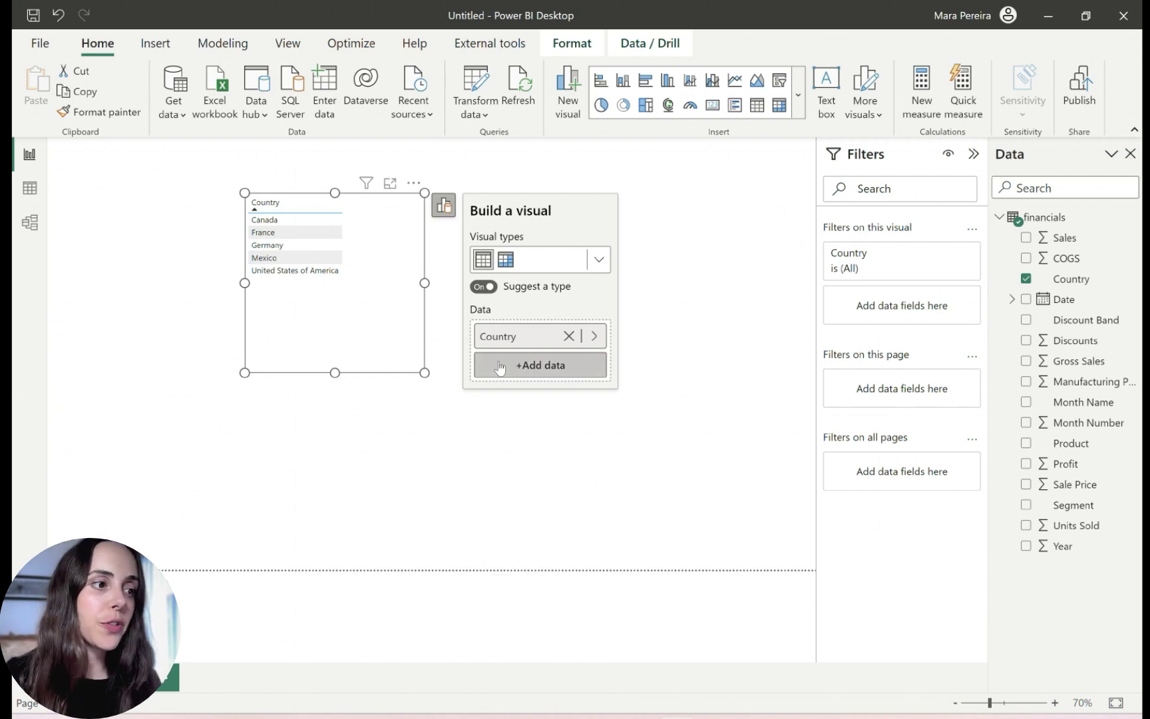
{"action": "left_click", "coordinate": [518, 308]}
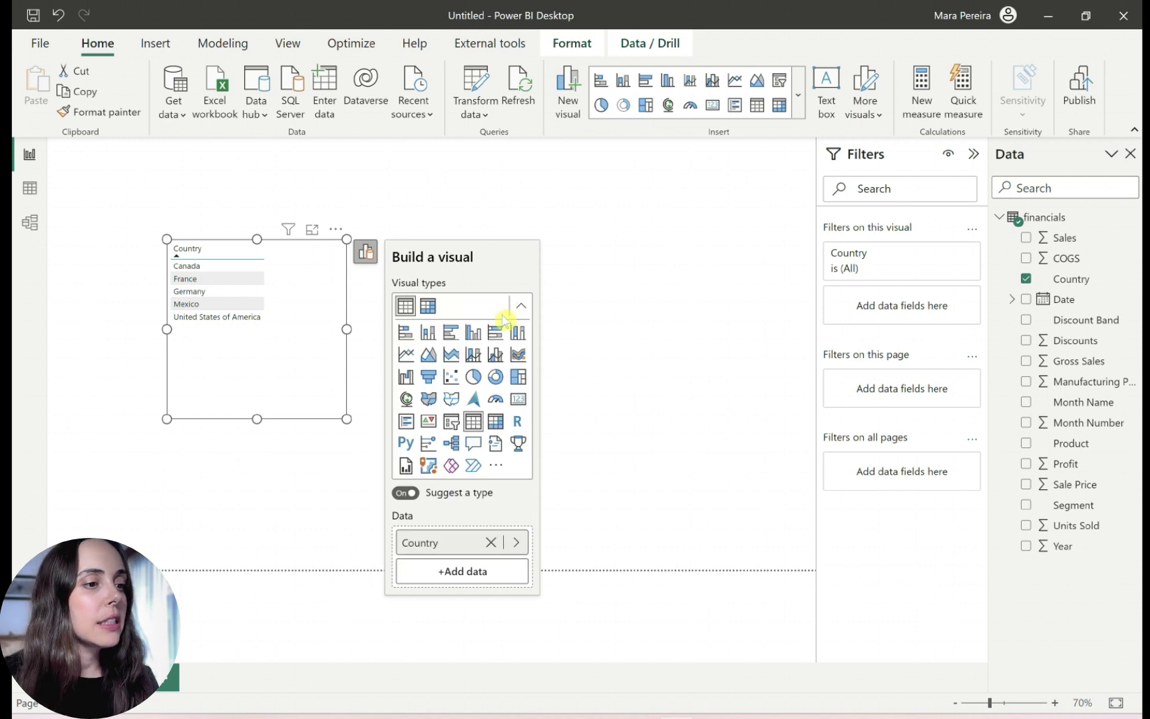
{"action": "left_click", "coordinate": [406, 354]}
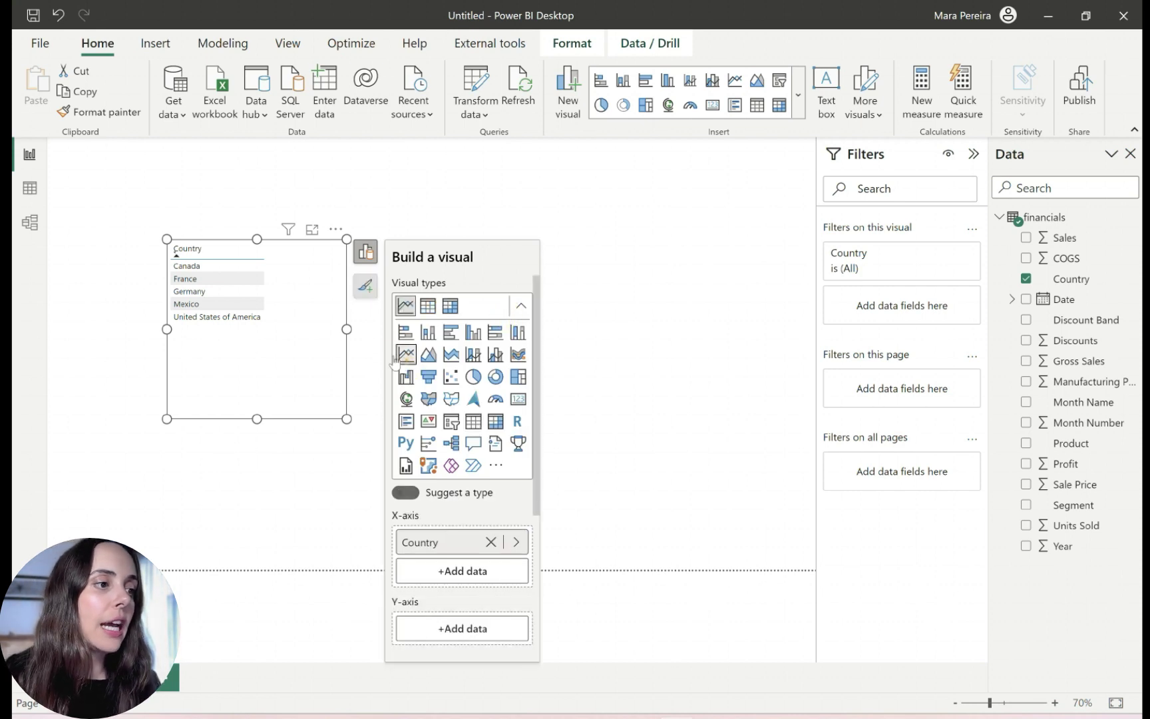
Enlarge the line chart and plot Sales on its Y-axis as Sum of Sales
{"action": "left_click_drag", "start_coordinate": [273, 378], "coordinate": [277, 327]}
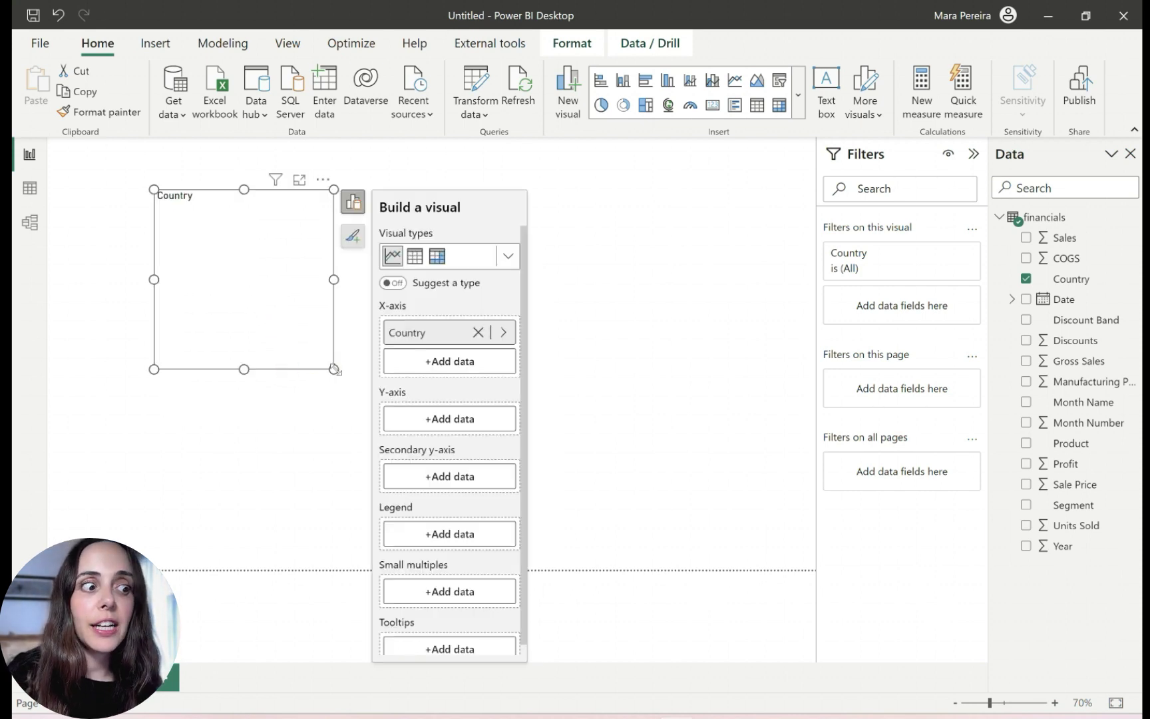
{"action": "left_click_drag", "start_coordinate": [339, 373], "coordinate": [516, 458]}
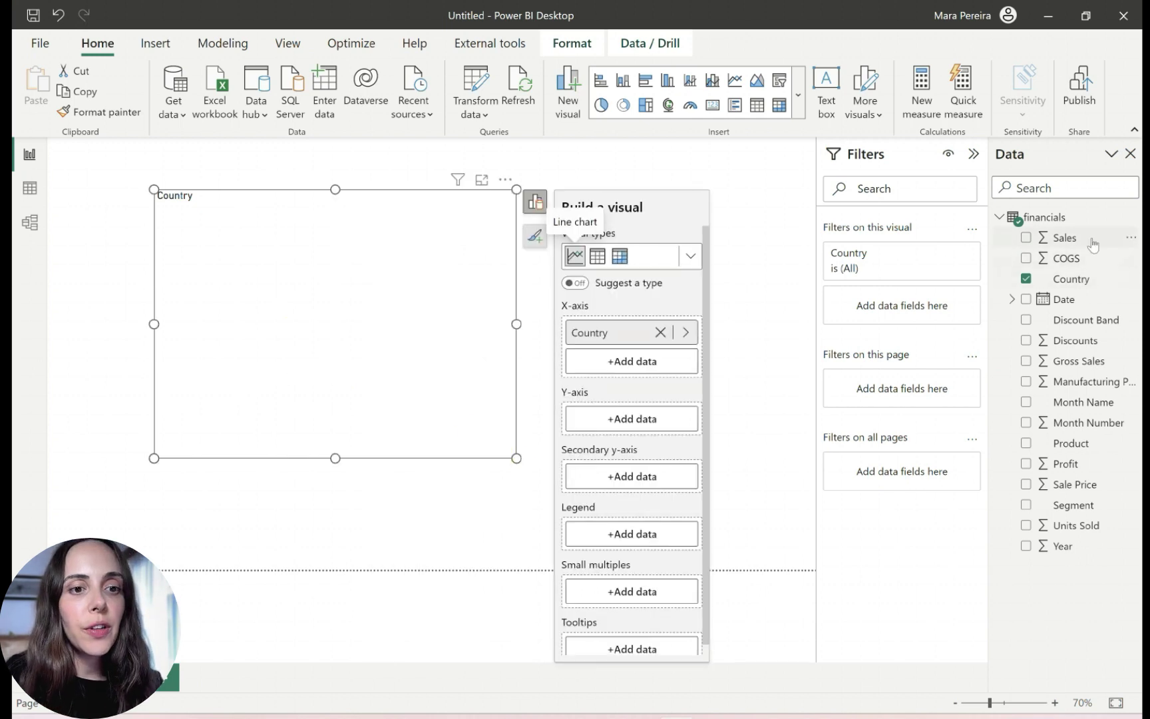
{"action": "left_click_drag", "start_coordinate": [1093, 245], "coordinate": [325, 336]}
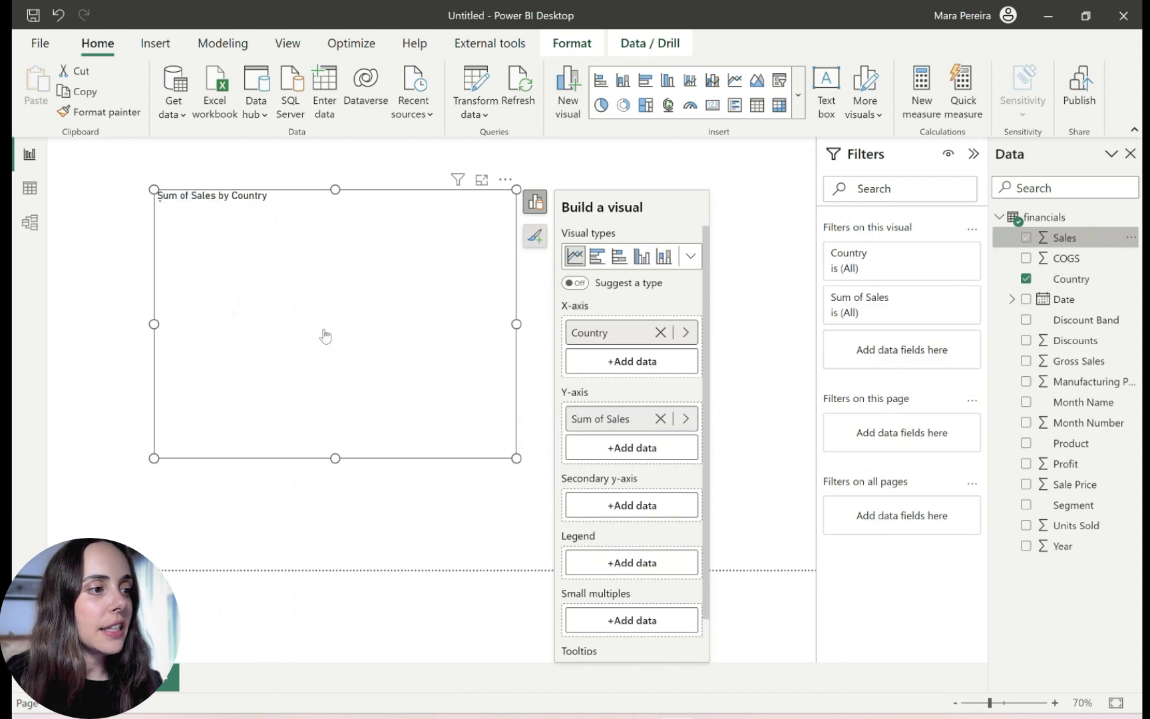
{"action": "mouse_move", "coordinate": [474, 366]}
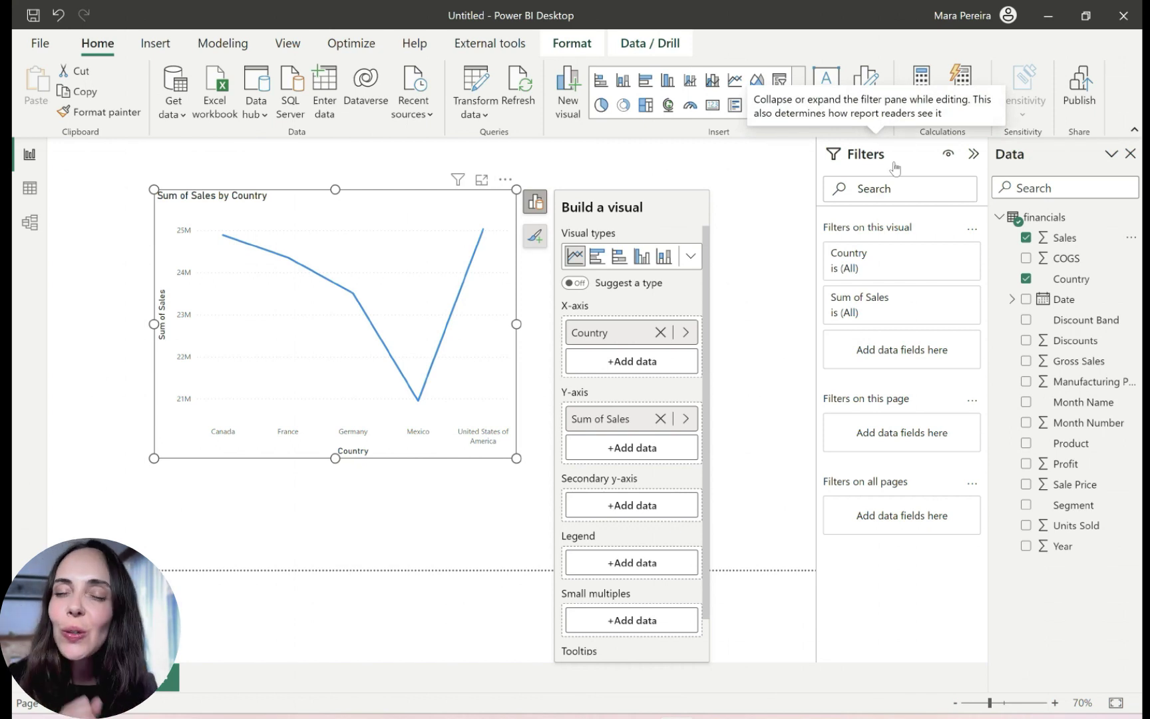
Open the Error bars options for Sum of Sales in the Format pane and start adding an Upper bound field
{"action": "right_click", "coordinate": [772, 195]}
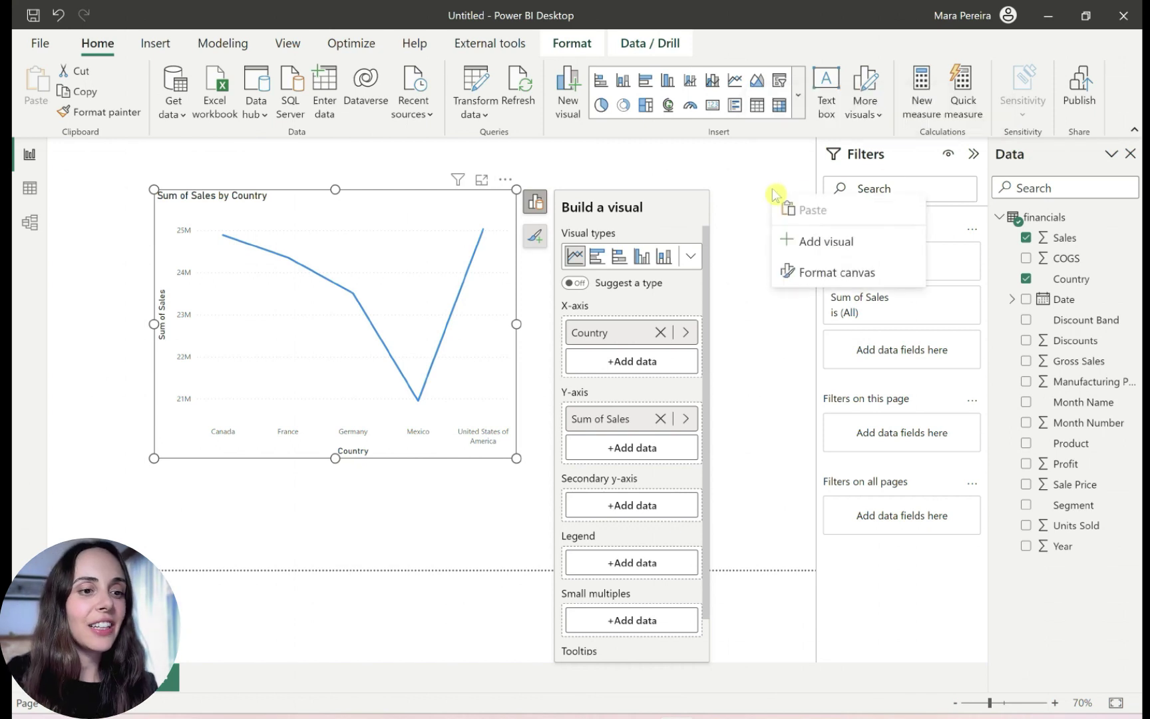
{"action": "left_click", "coordinate": [807, 263]}
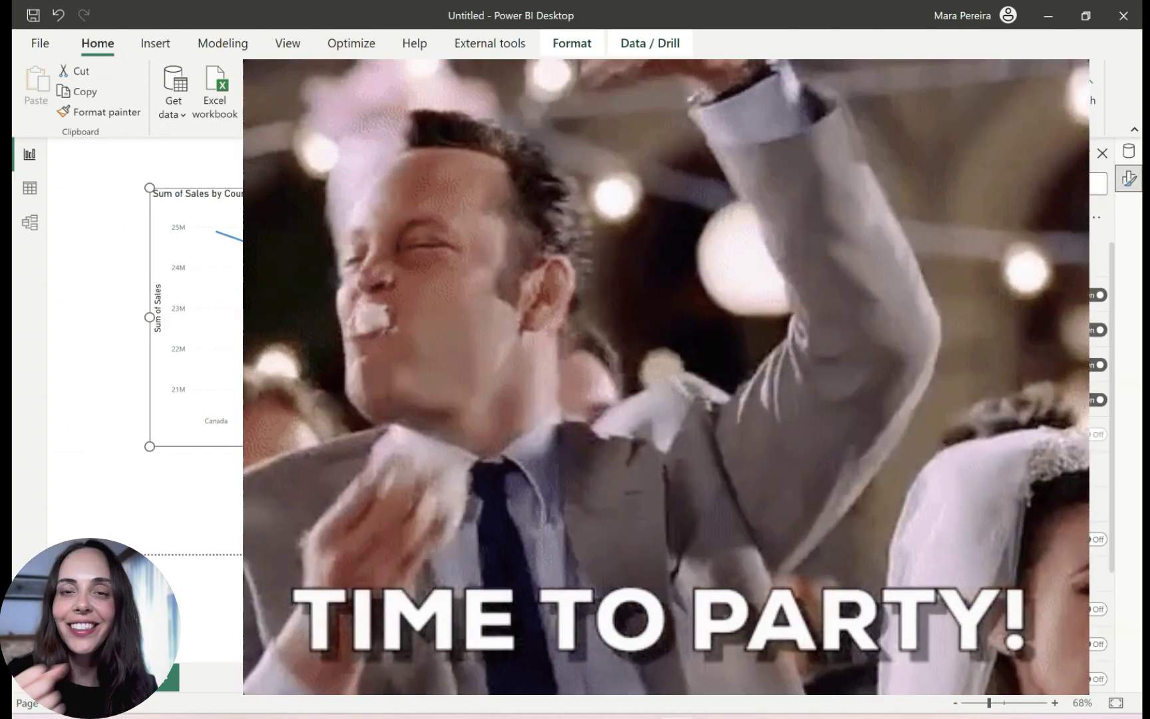
{"action": "scroll", "coordinate": [1056, 468], "scroll_direction": "down", "scroll_amount": 3}
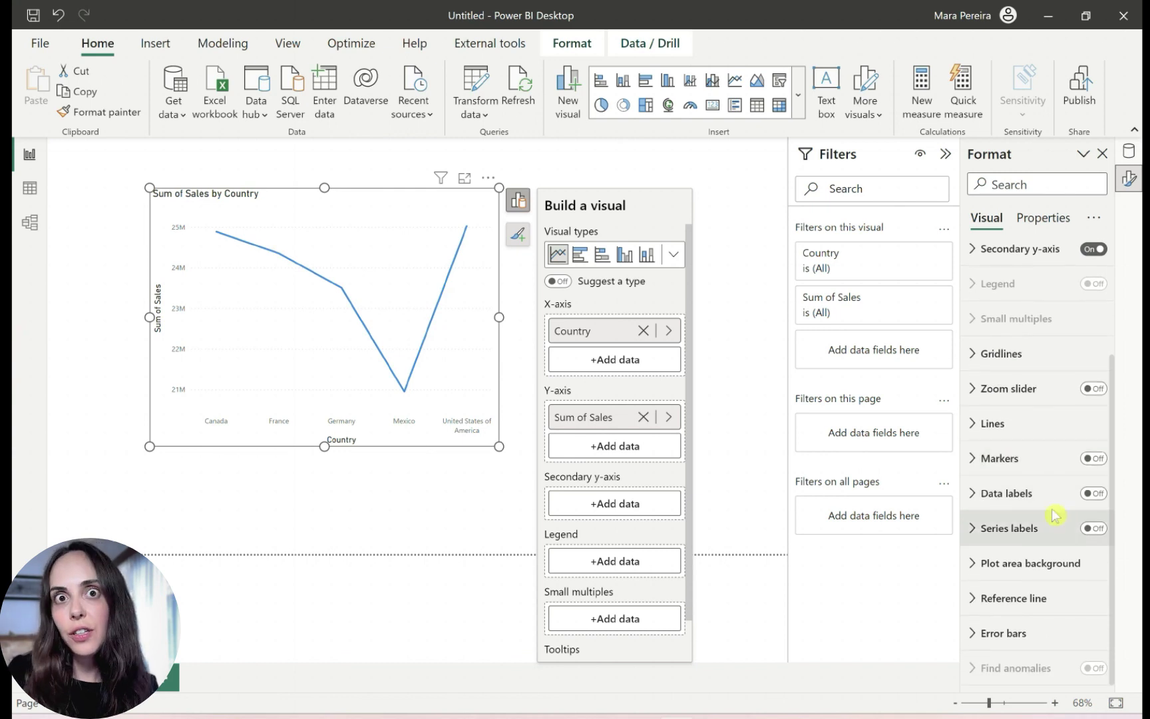
{"action": "left_click", "coordinate": [1036, 629]}
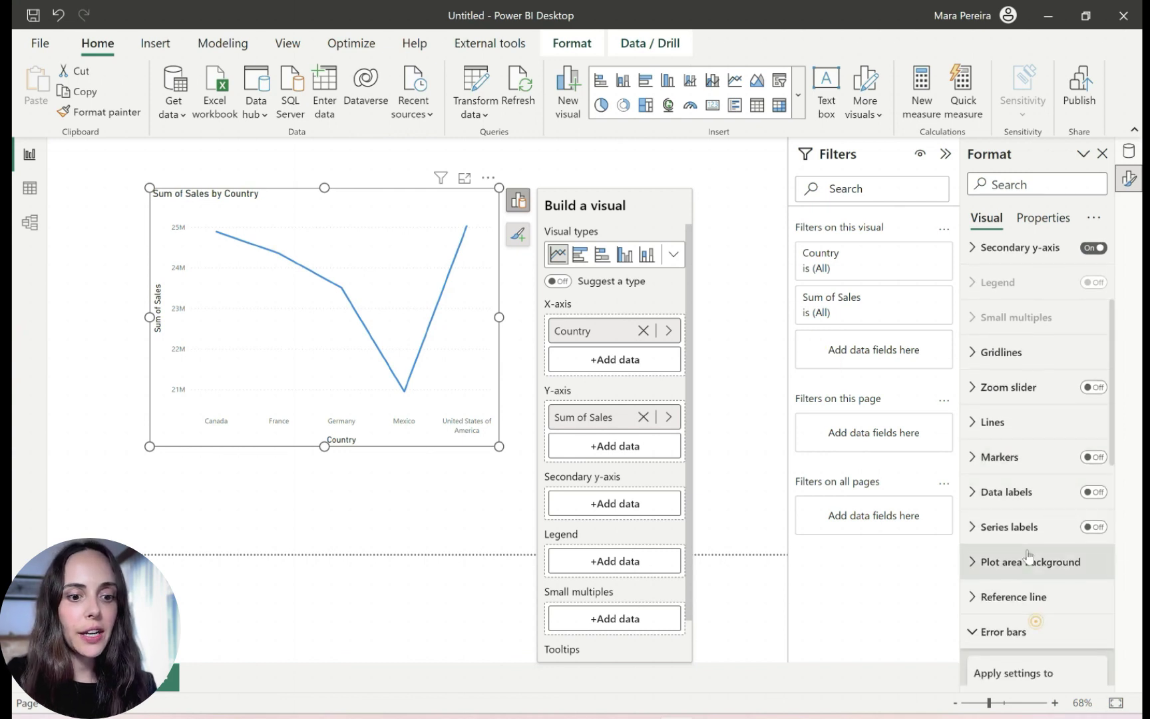
{"action": "scroll", "coordinate": [1042, 532], "scroll_direction": "down", "scroll_amount": 8}
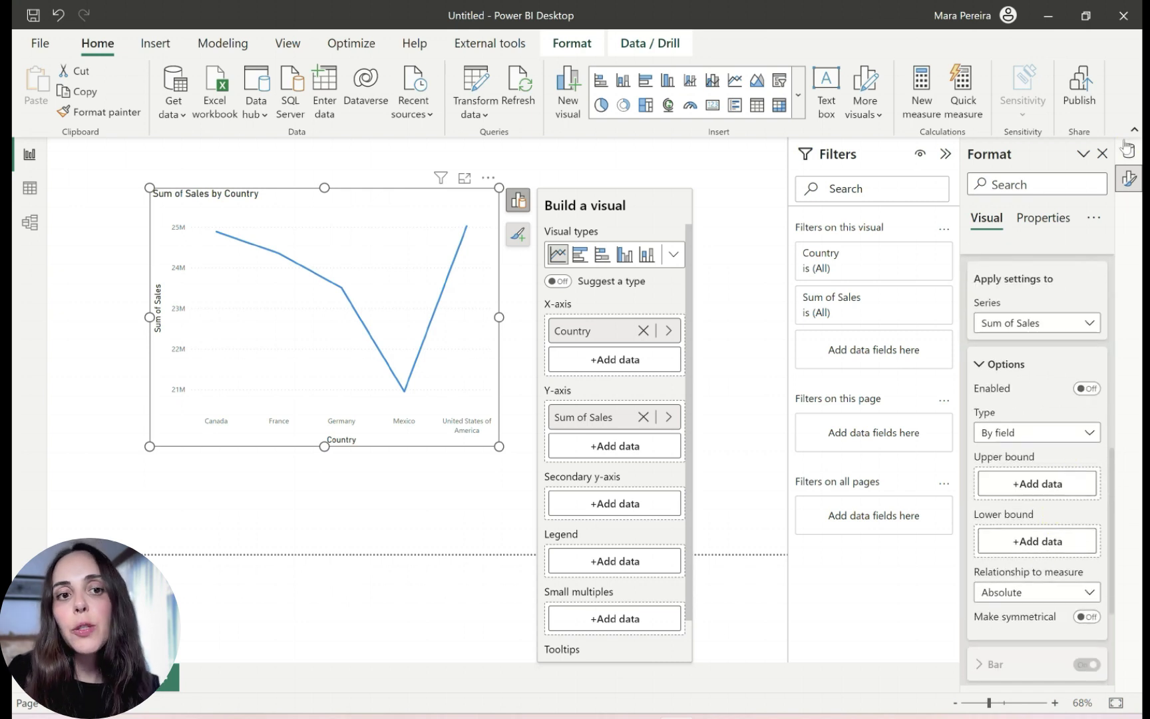
{"action": "left_click", "coordinate": [1017, 486]}
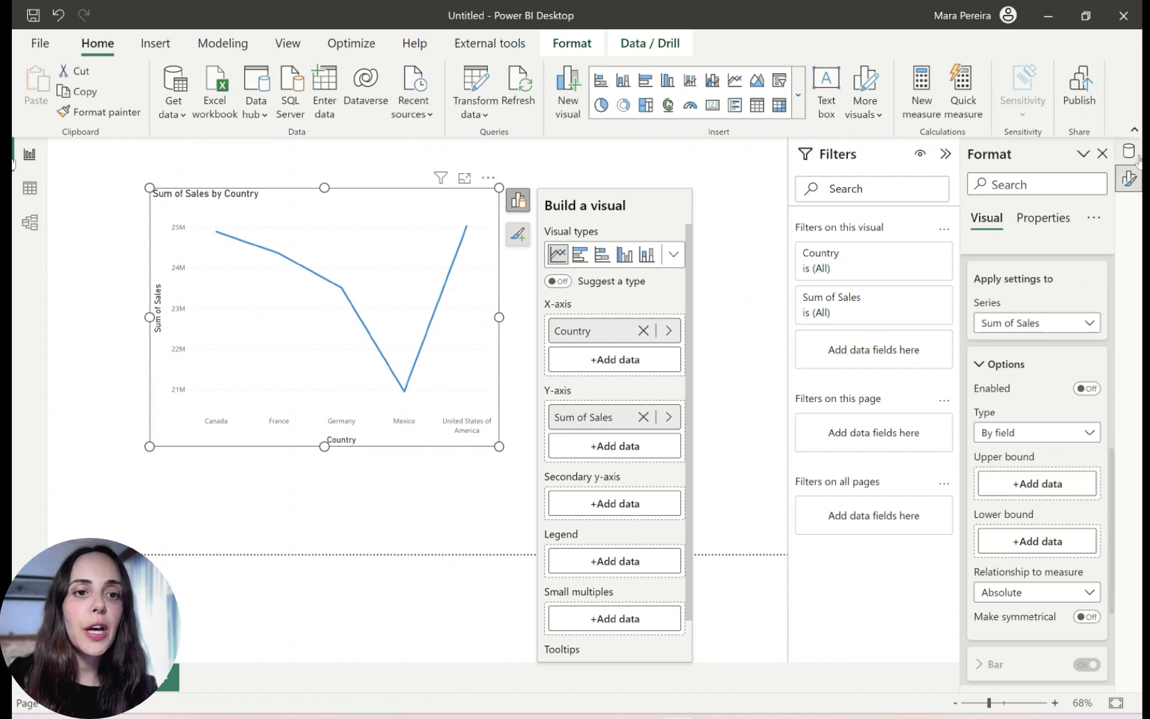
Create a new measure with the formula SUM(financials[Sales])
{"action": "right_click", "coordinate": [1035, 274]}
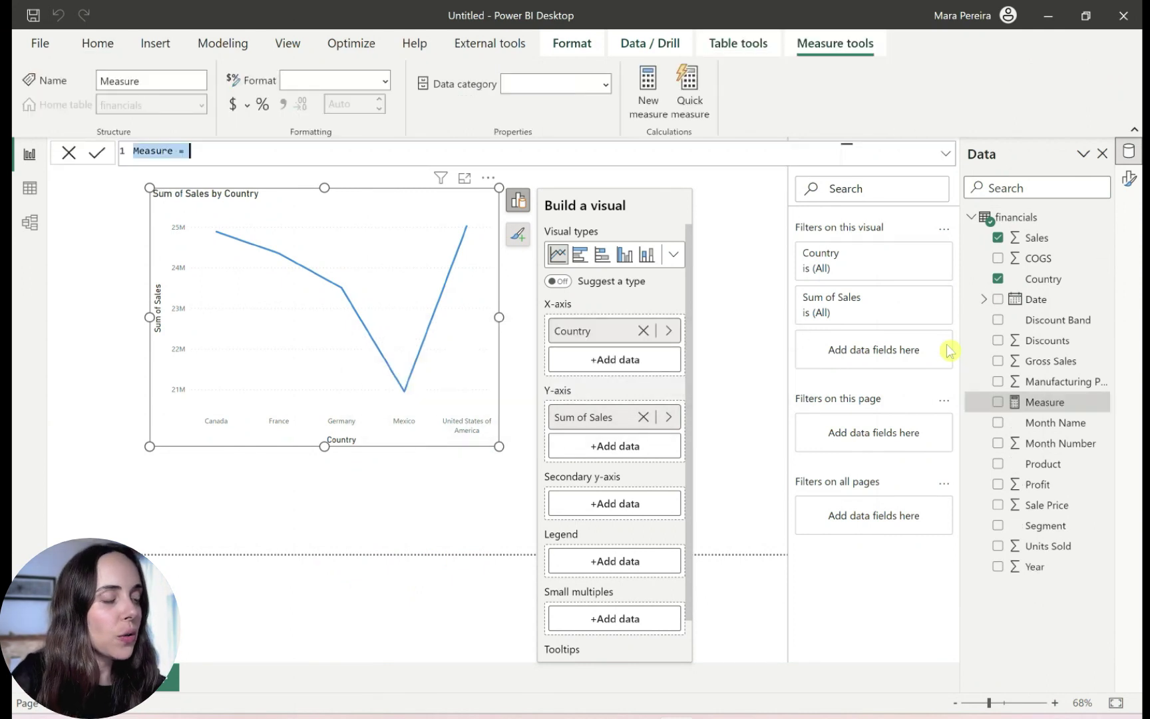
{"action": "type", "text": "Sale"}
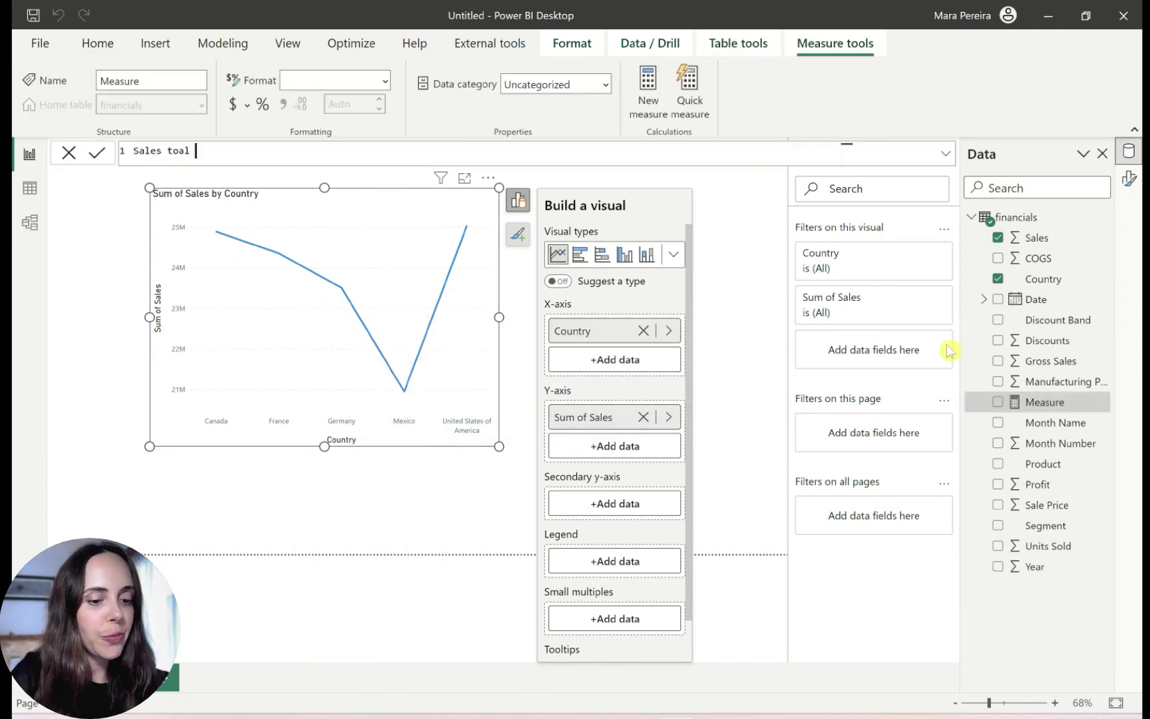
{"action": "type", "text": "s total = sum(sa"}
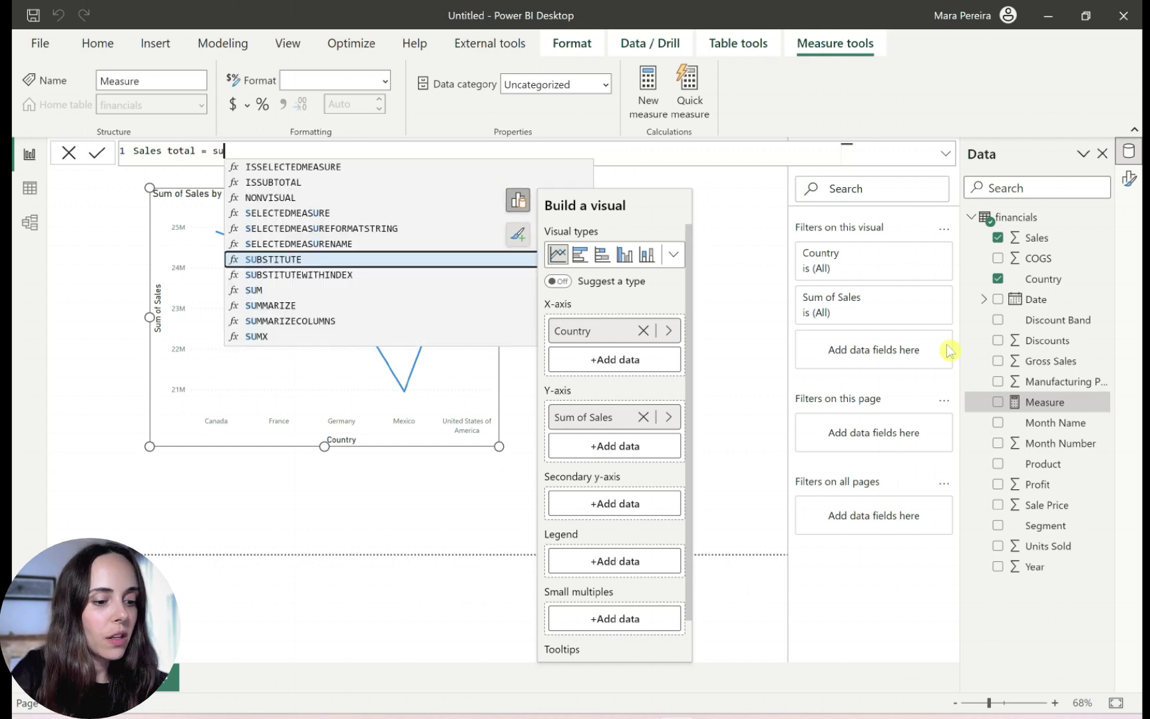
{"action": "key", "text": "Up"}
{"action": "key", "text": "Up"}
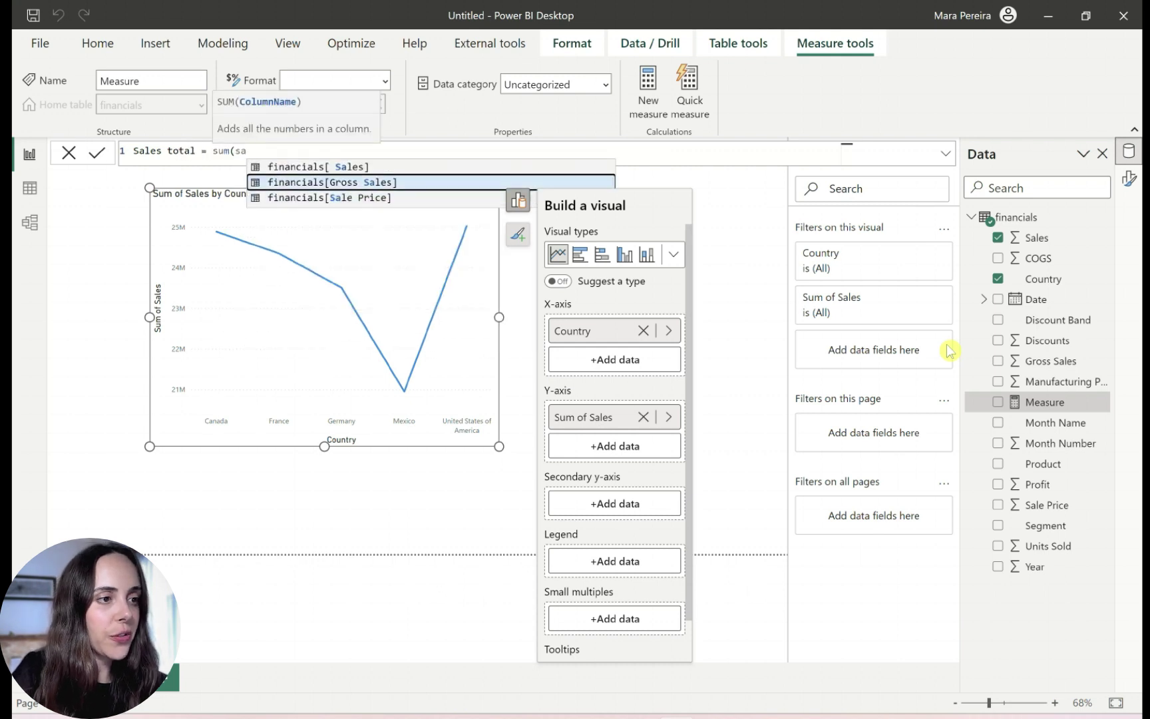
{"action": "key", "text": "Tab"}
{"action": "type", "text": ")"}
{"action": "key", "text": "Return"}
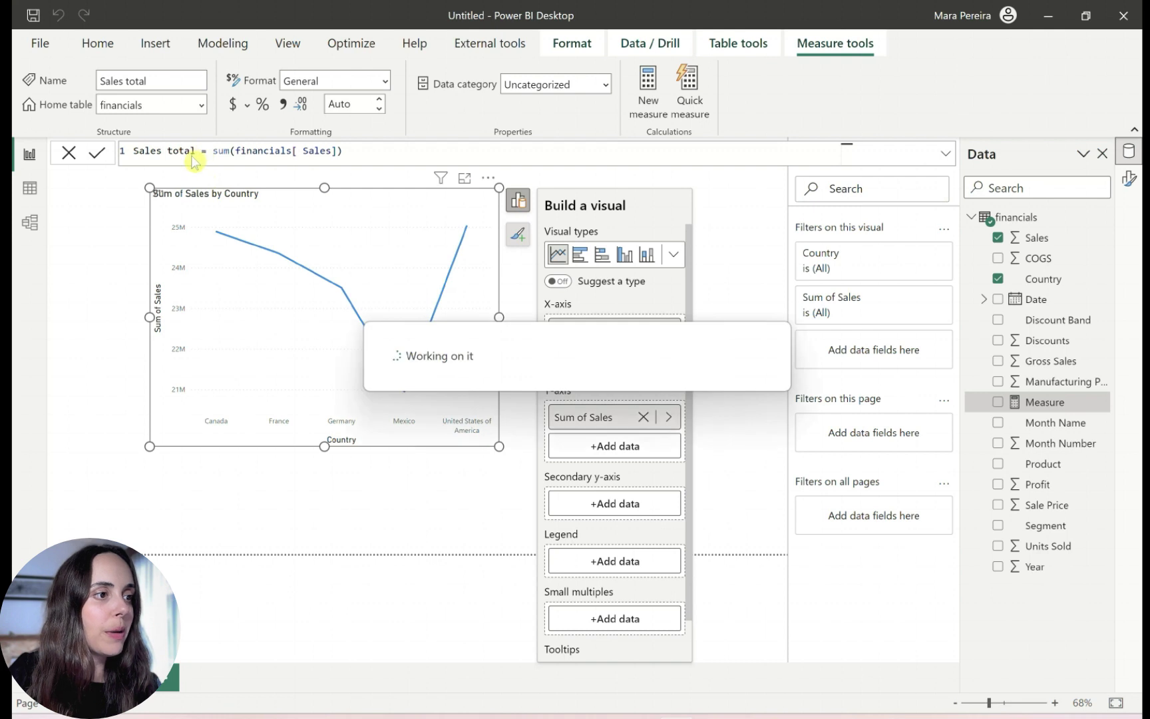
Rename the measure to Upper bound and start another new measure
{"action": "left_click_drag", "start_coordinate": [196, 152], "coordinate": [135, 157]}
{"action": "type", "text": "Upper bound"}
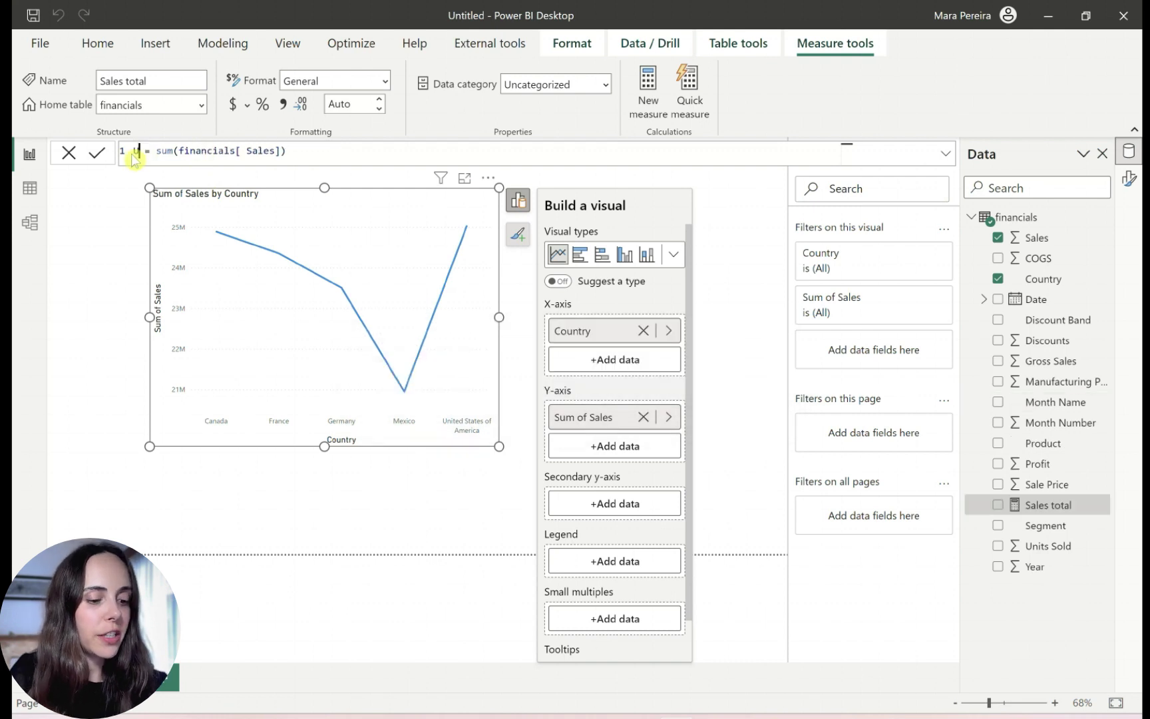
{"action": "key", "text": "Return"}
{"action": "right_click", "coordinate": [1056, 494]}
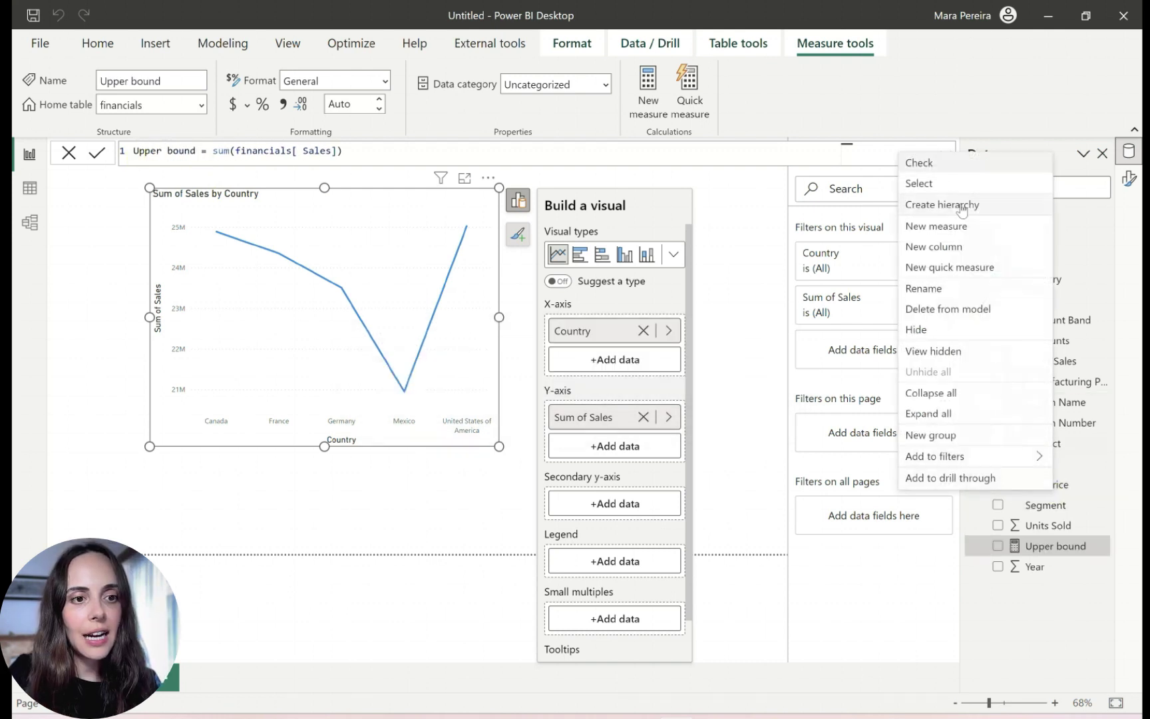
{"action": "key", "text": "Escape"}
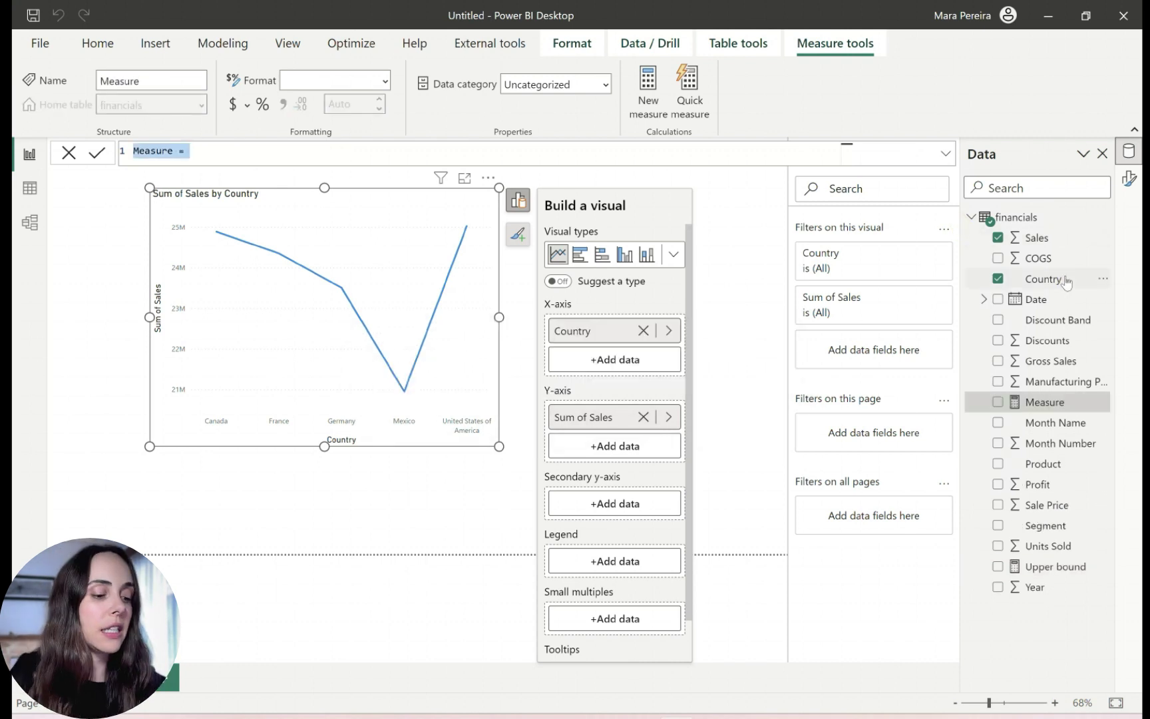
Define the new measure as Lower bound = 0
{"action": "type", "text": "Lower bound = 0"}
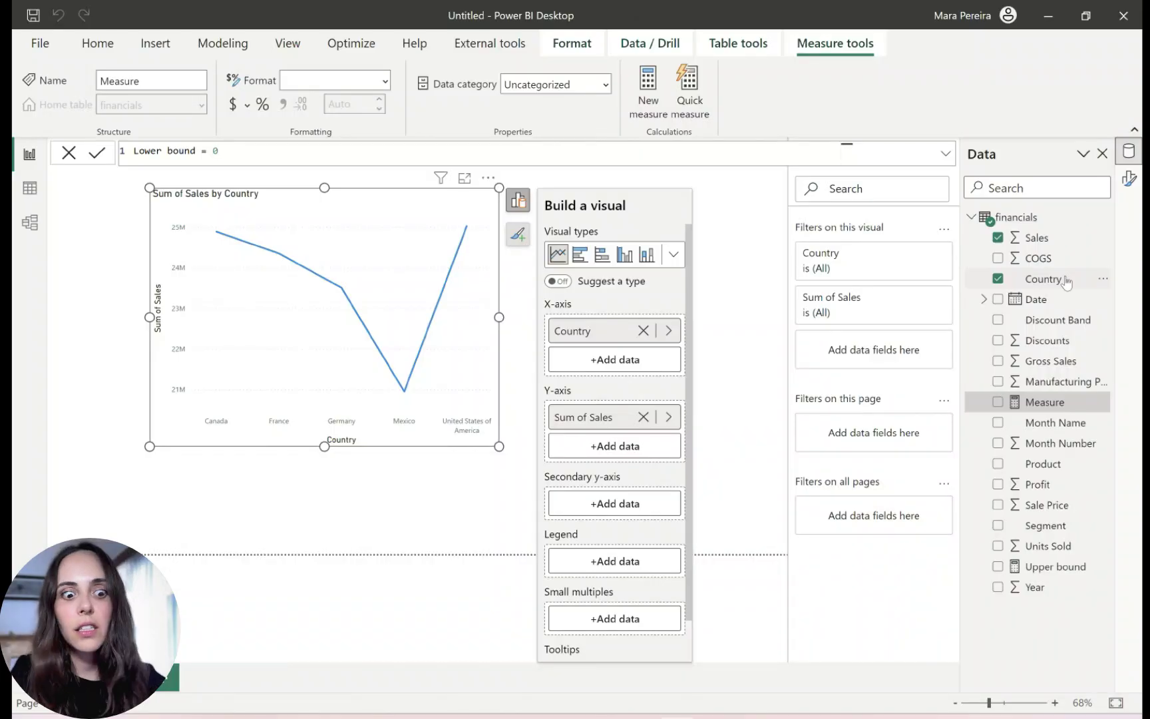
{"action": "key", "text": "Return"}
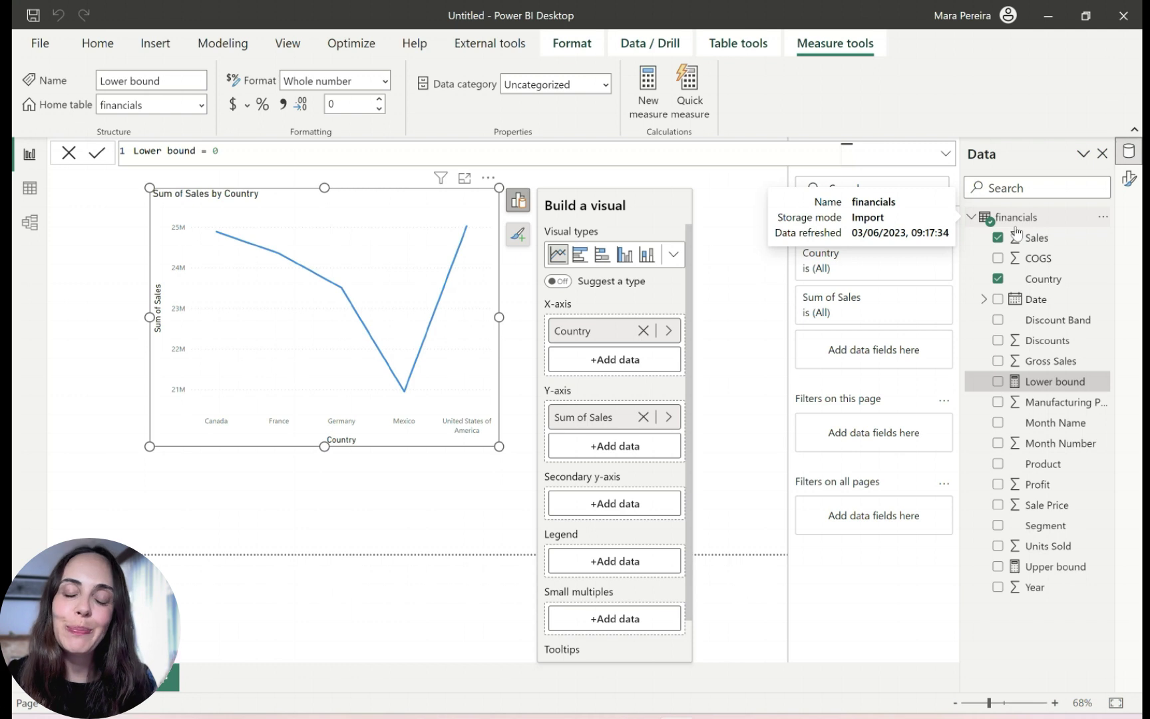
{"action": "left_click", "coordinate": [1130, 178]}
Assign the Upper bound and Lower bound measures as the error-bar bounds and enable the error bars
{"action": "left_click", "coordinate": [1132, 155]}
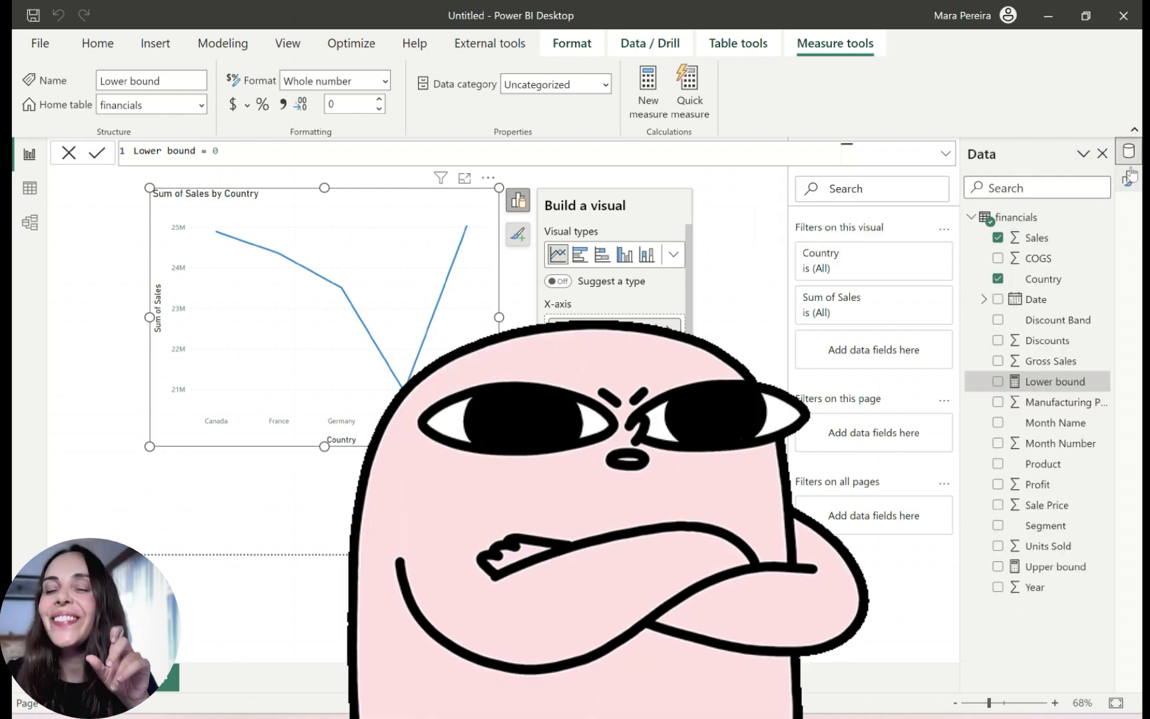
{"action": "left_click", "coordinate": [1130, 177]}
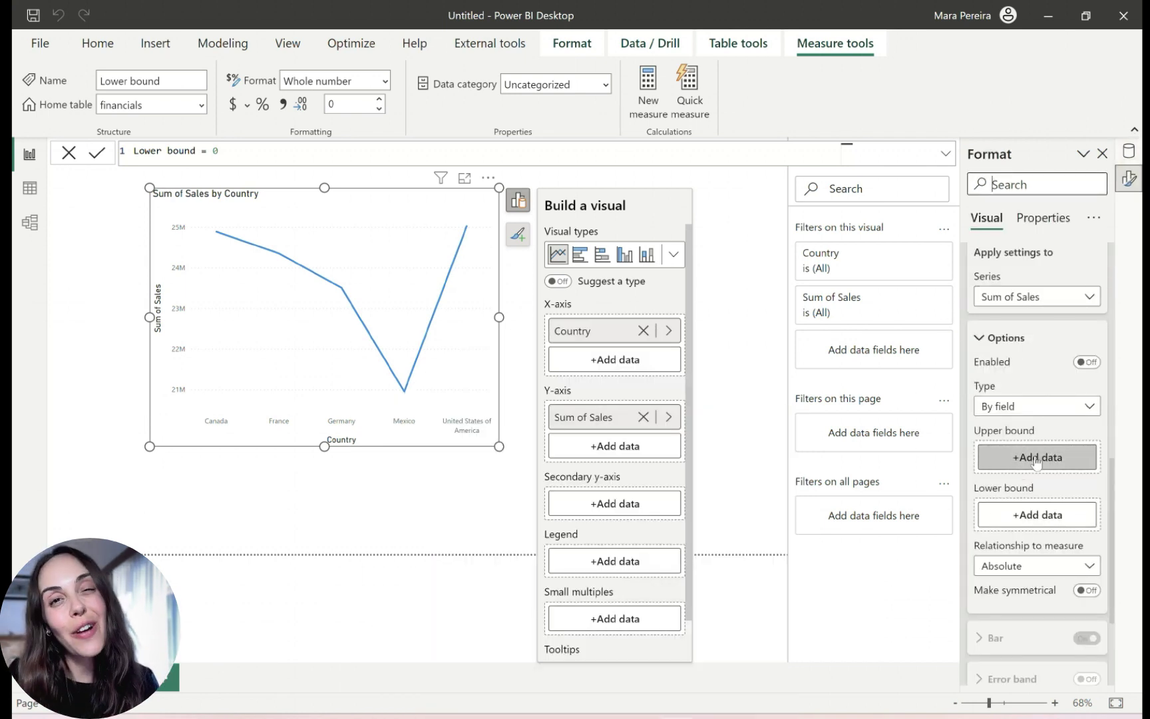
{"action": "left_click", "coordinate": [1036, 458]}
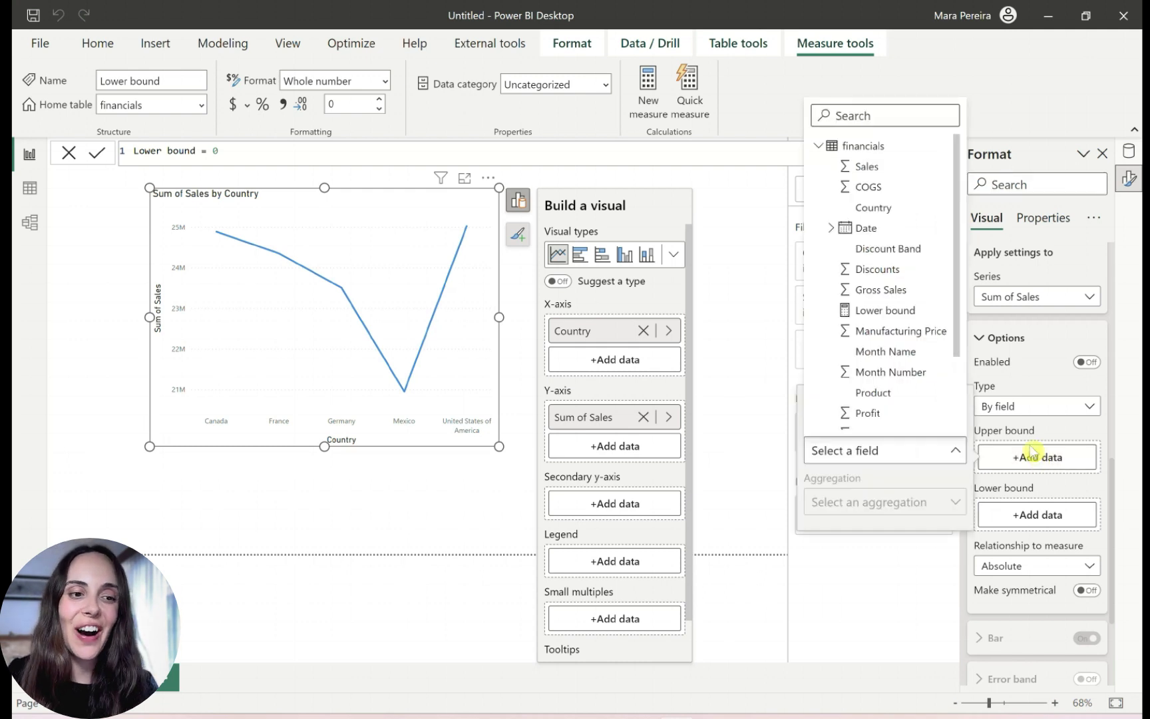
{"action": "scroll", "coordinate": [891, 266], "scroll_direction": "down", "scroll_amount": 3}
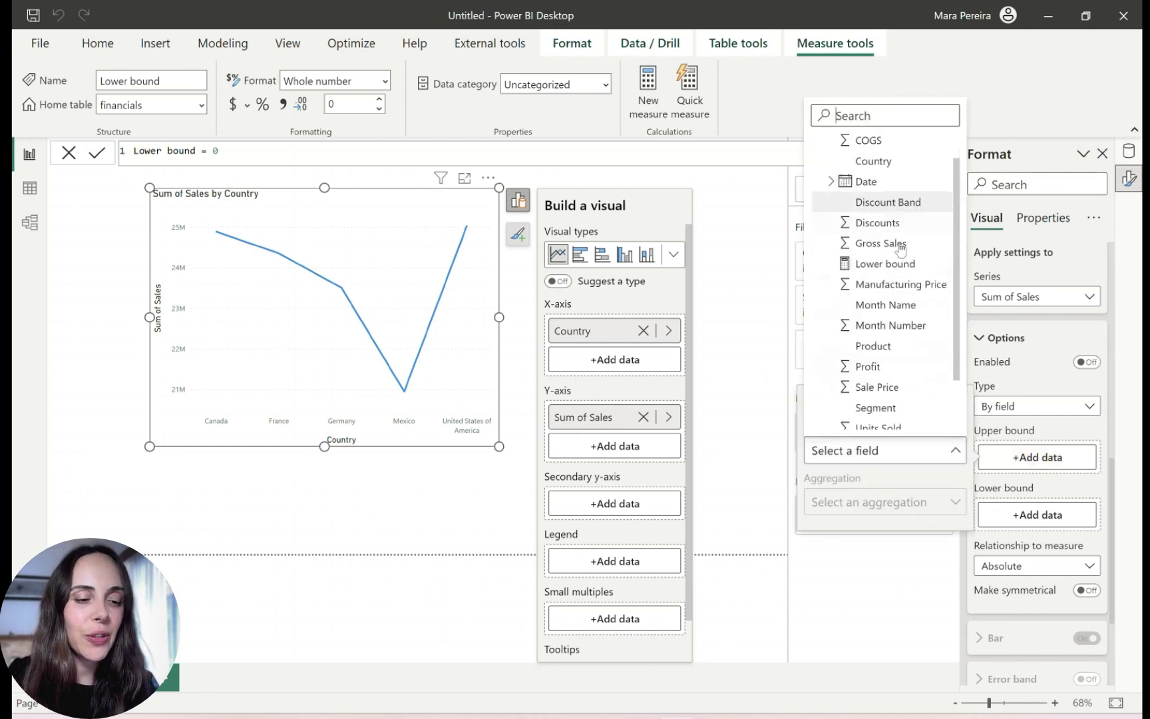
{"action": "left_click", "coordinate": [902, 396]}
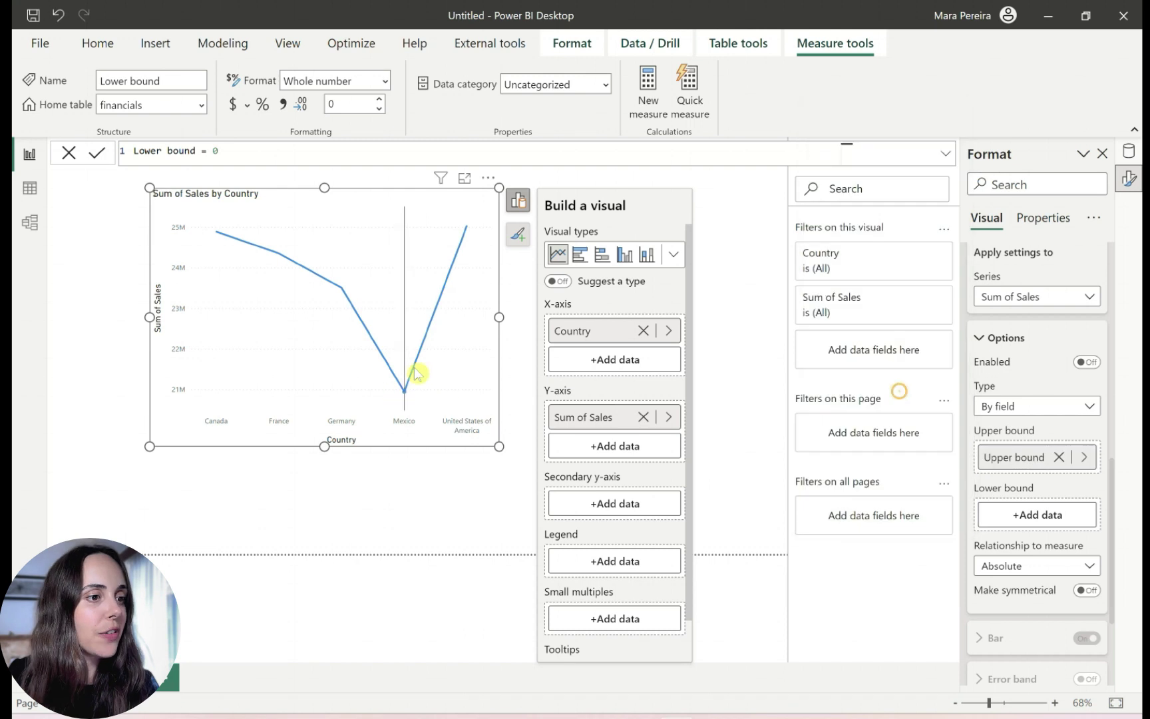
{"action": "left_click", "coordinate": [999, 510]}
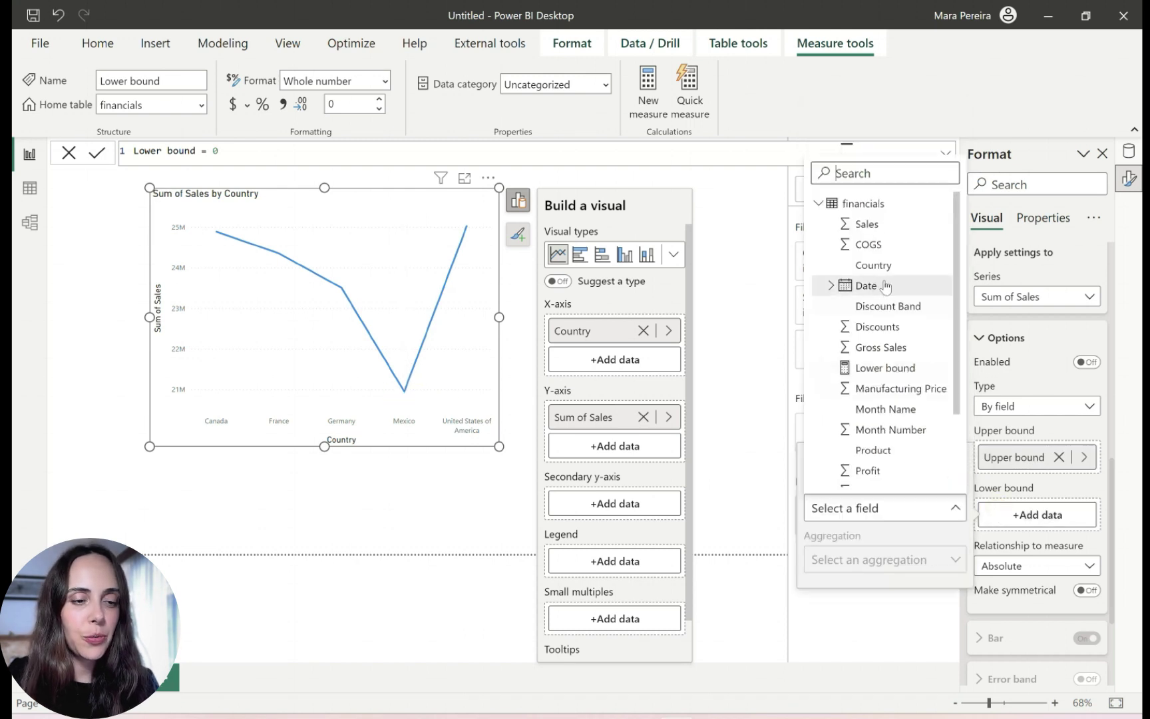
{"action": "left_click", "coordinate": [892, 368]}
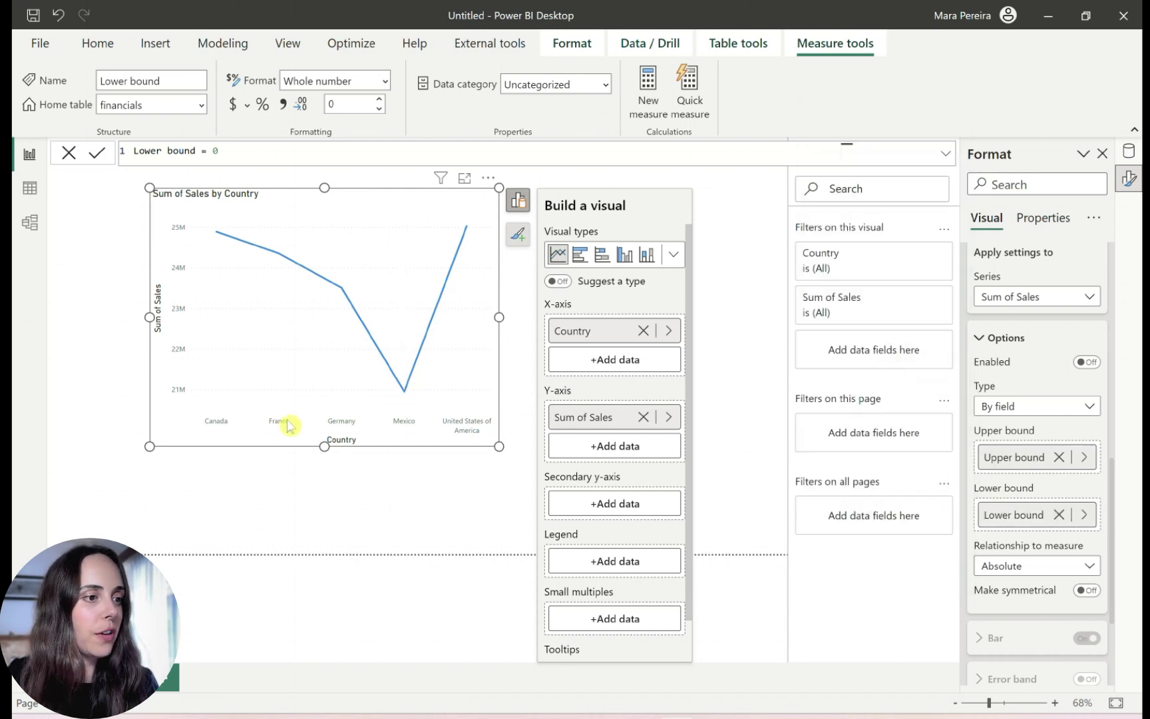
{"action": "scroll", "coordinate": [1053, 620], "scroll_direction": "down", "scroll_amount": 3}
{"action": "scroll", "coordinate": [1088, 586], "scroll_direction": "up", "scroll_amount": 6}
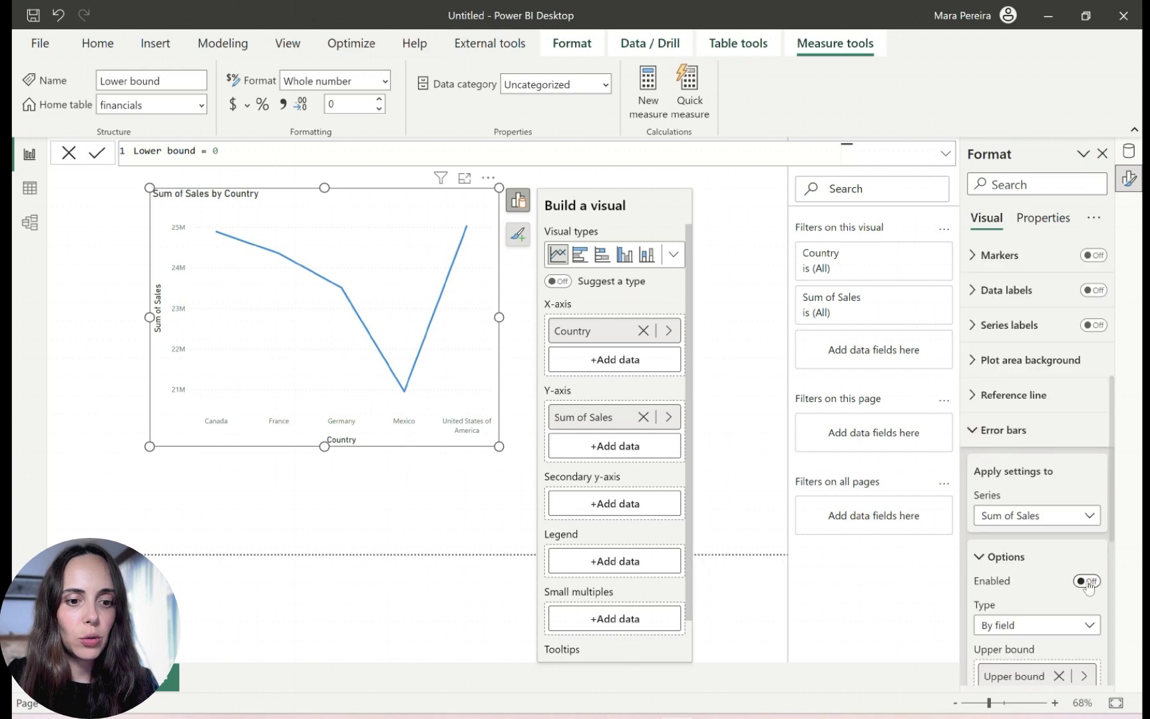
{"action": "left_click", "coordinate": [1087, 581]}
Collapse the error-bar Options and switch the error-bar Tooltip off
{"action": "scroll", "coordinate": [1051, 466], "scroll_direction": "down", "scroll_amount": 2}
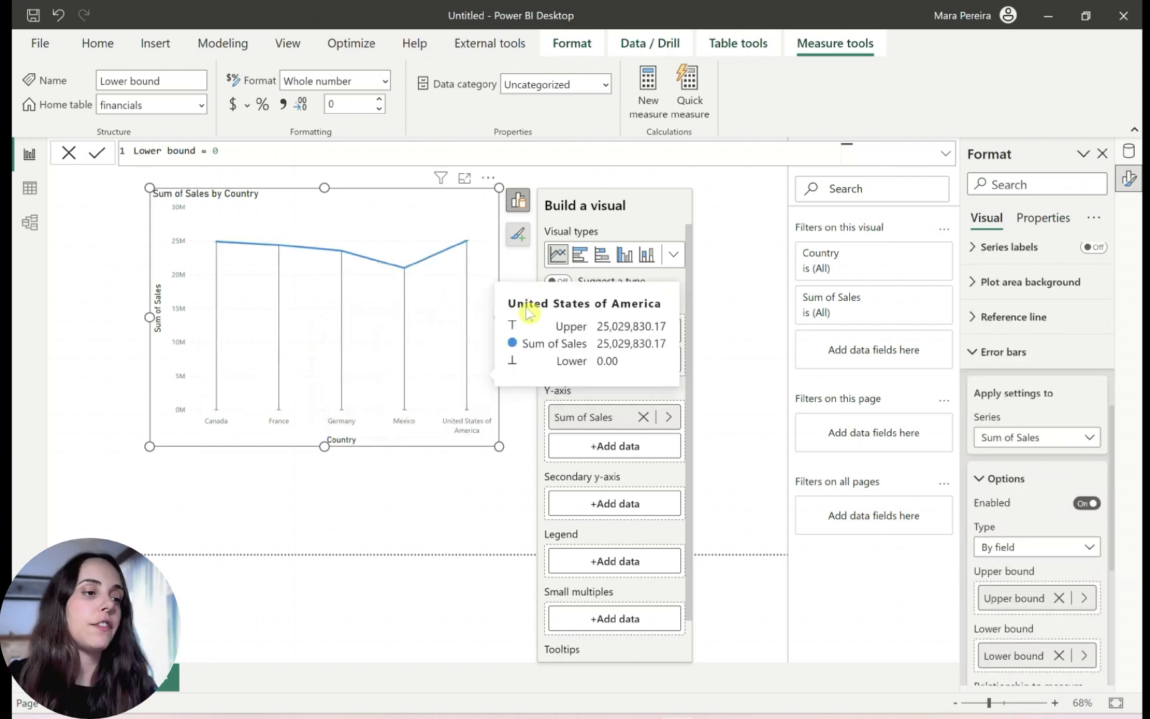
{"action": "scroll", "coordinate": [1029, 533], "scroll_direction": "down", "scroll_amount": 3}
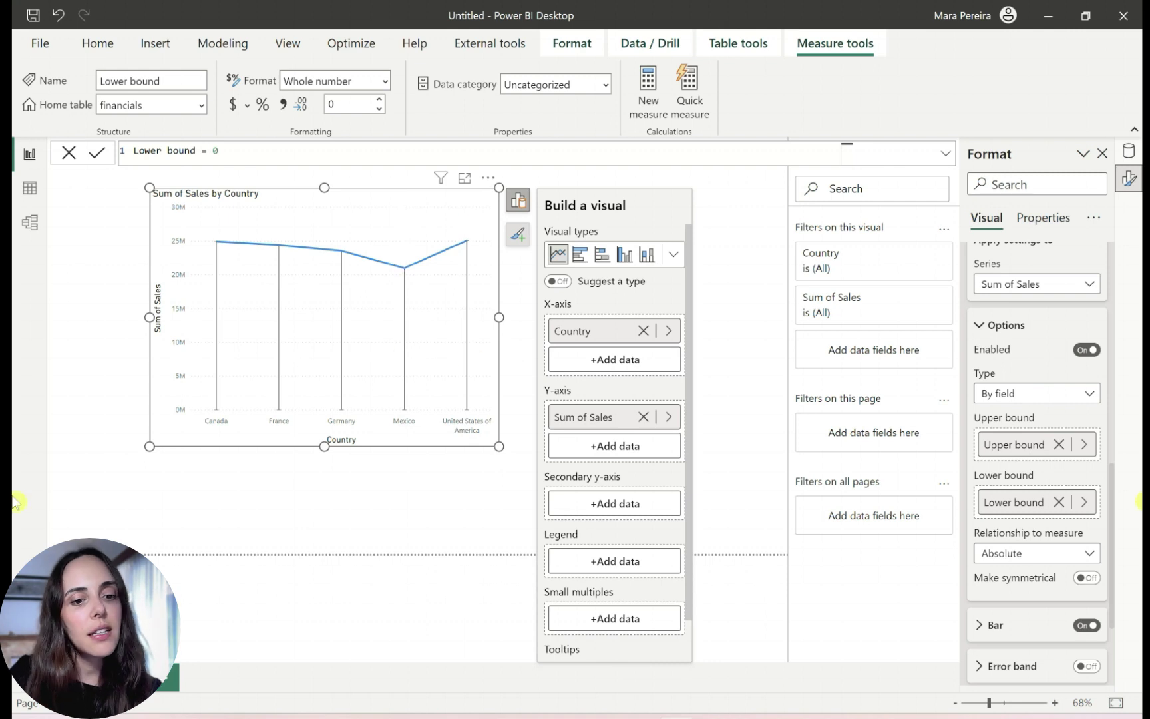
{"action": "left_click", "coordinate": [1026, 325]}
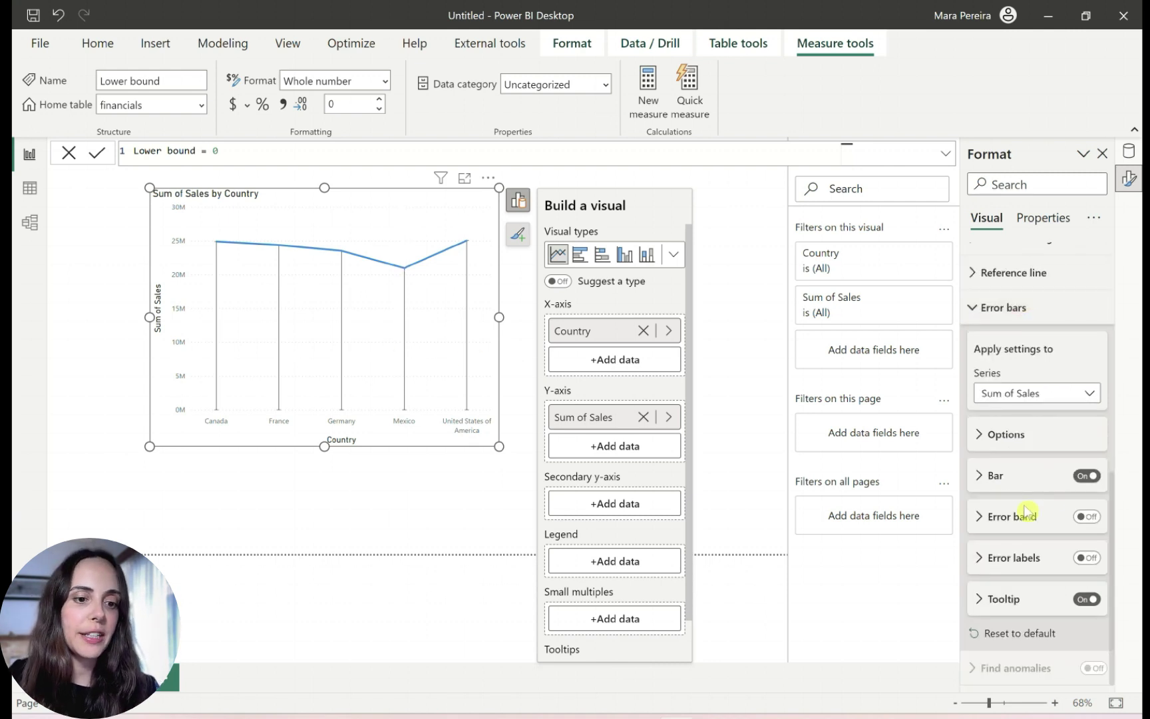
{"action": "left_click", "coordinate": [1087, 599]}
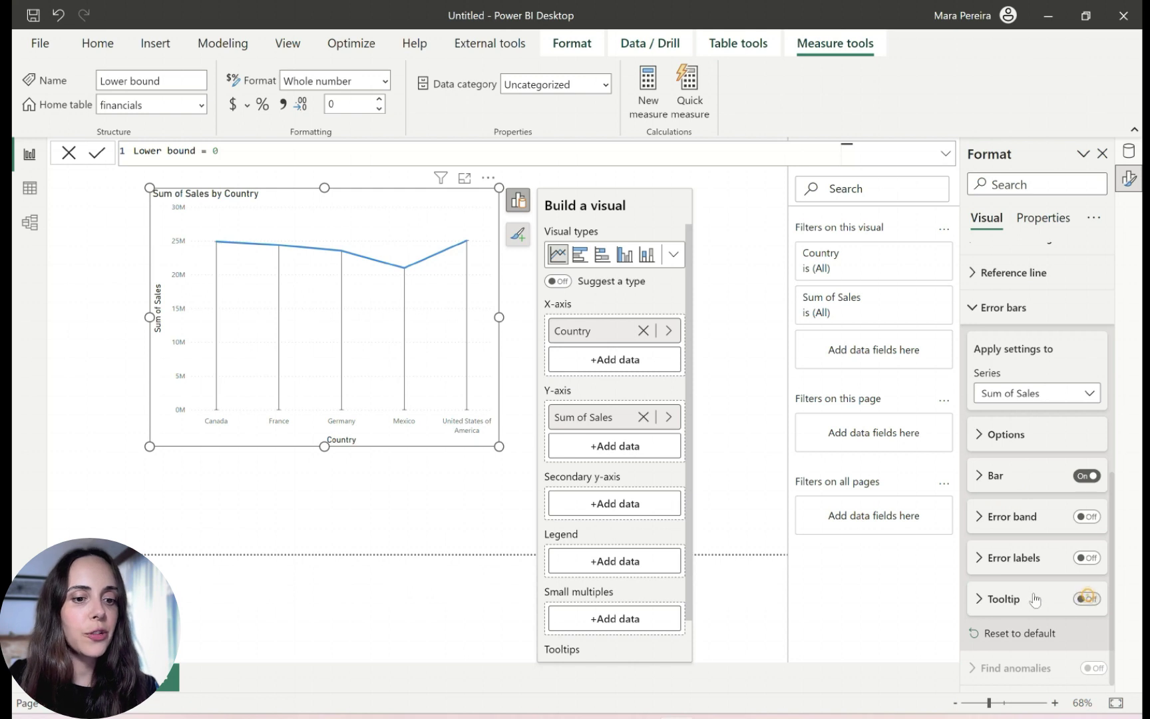
{"action": "left_click", "coordinate": [1086, 599]}
{"action": "mouse_move", "coordinate": [380, 264]}
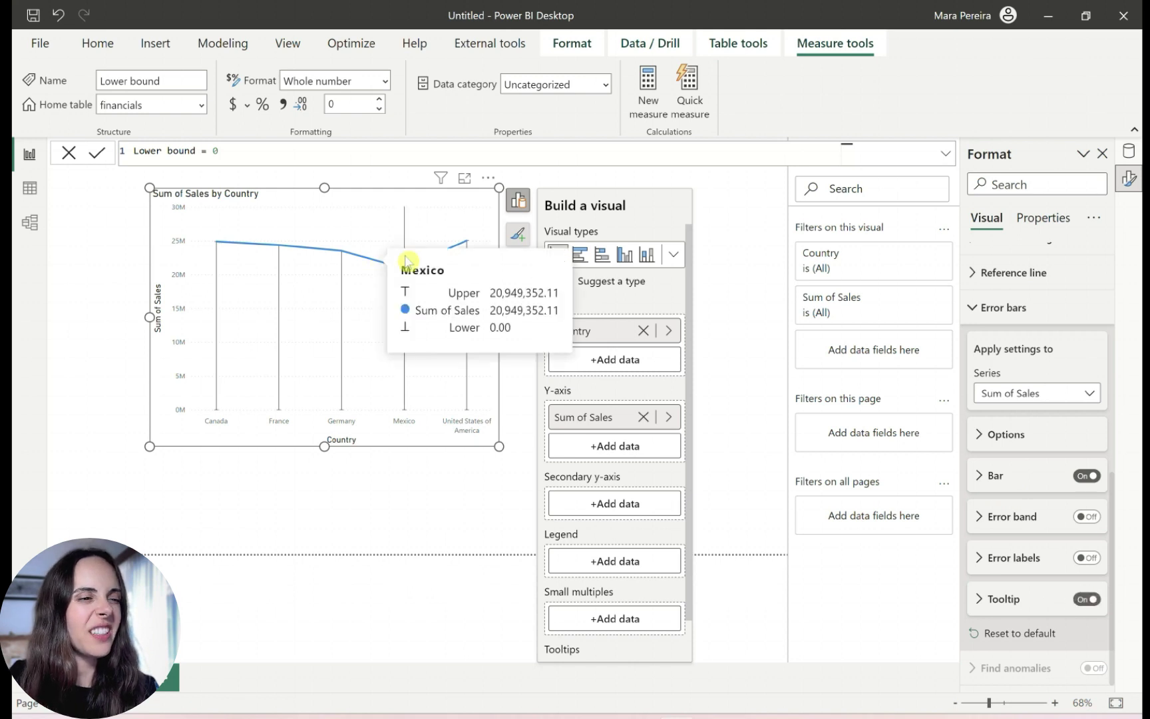
{"action": "left_click", "coordinate": [1086, 599]}
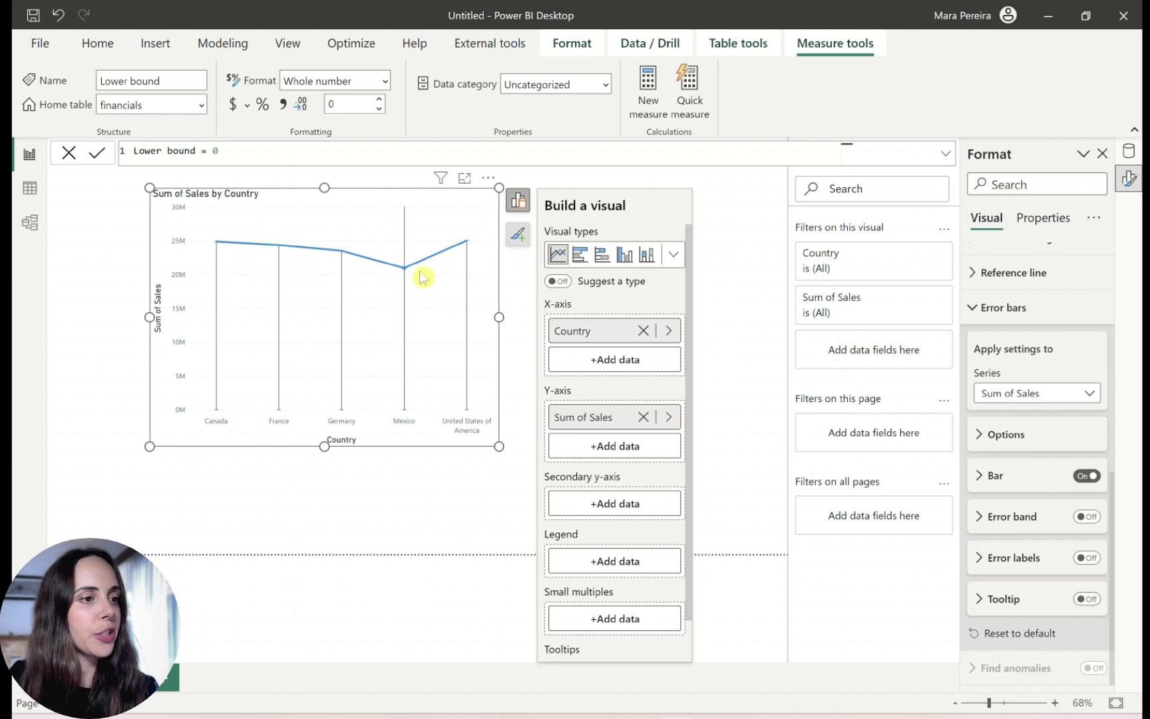
{"action": "mouse_move", "coordinate": [421, 276]}
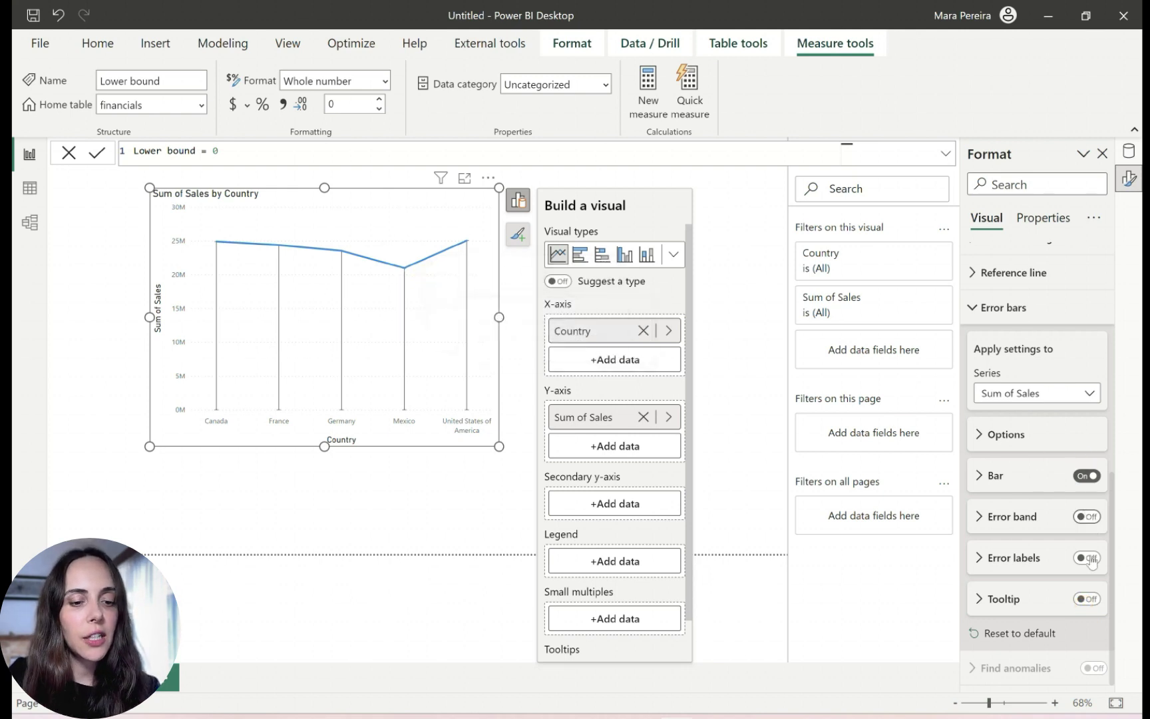
Set the error-bar stems to marker shape None, width 10 and blue bar color
{"action": "left_click", "coordinate": [988, 474]}
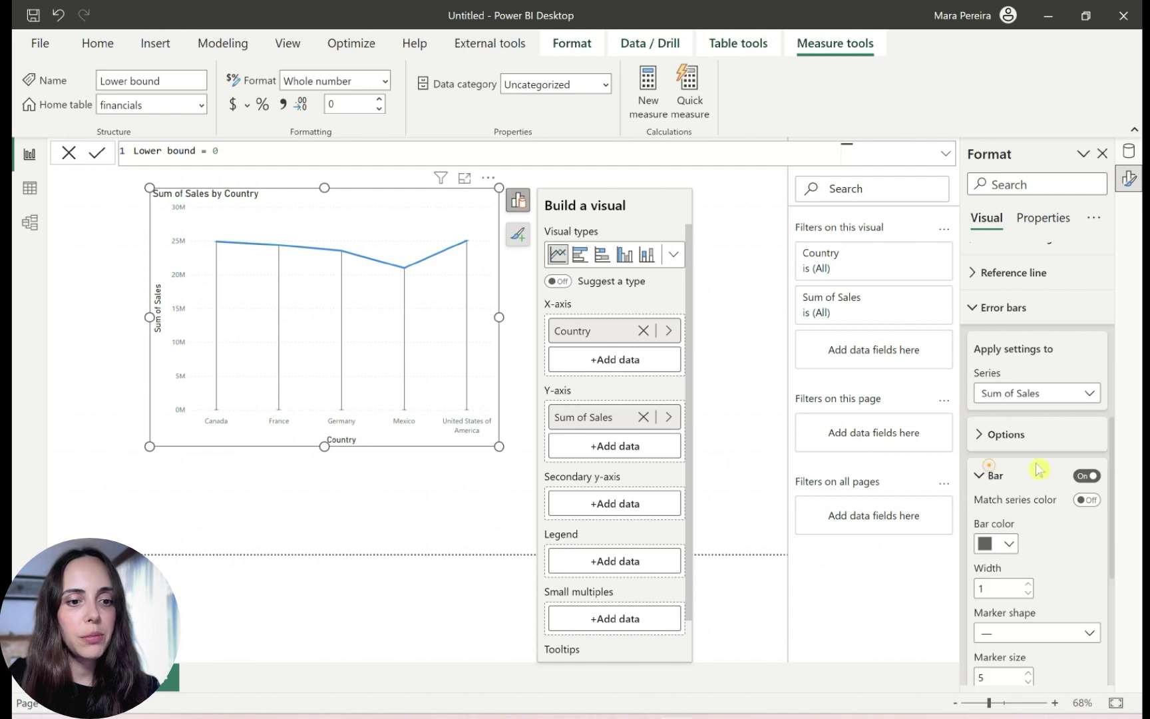
{"action": "scroll", "coordinate": [1040, 470], "scroll_direction": "down", "scroll_amount": 3}
{"action": "left_click", "coordinate": [1048, 493]}
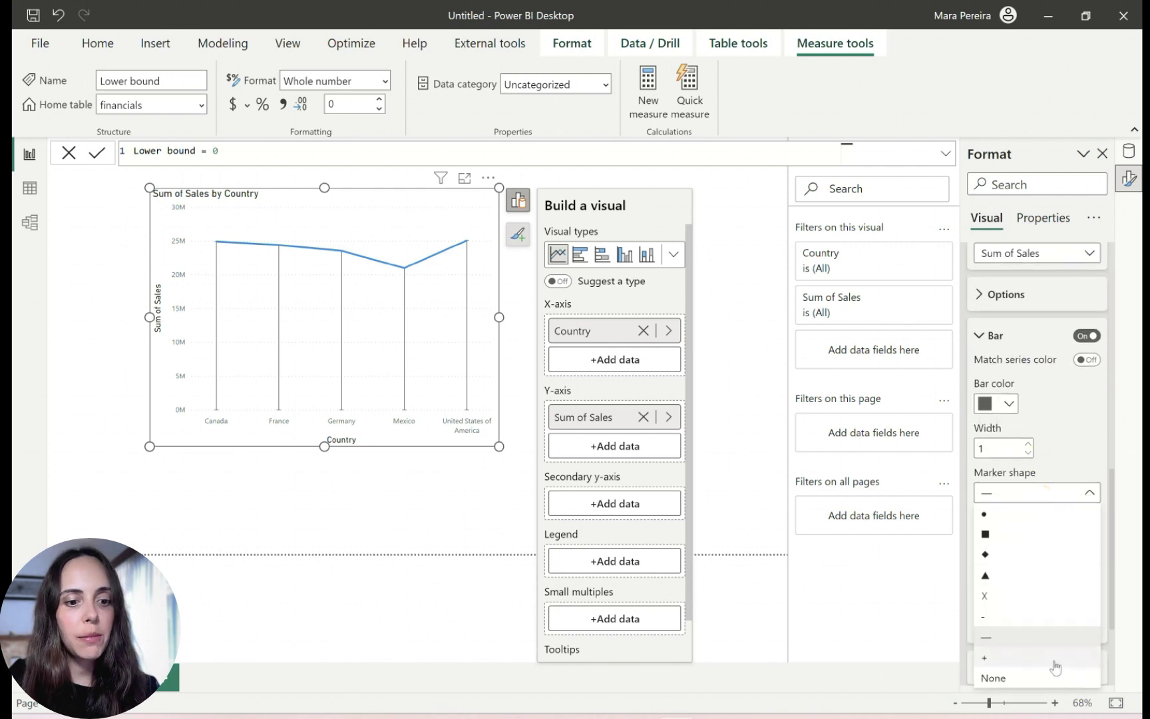
{"action": "left_click", "coordinate": [1029, 678]}
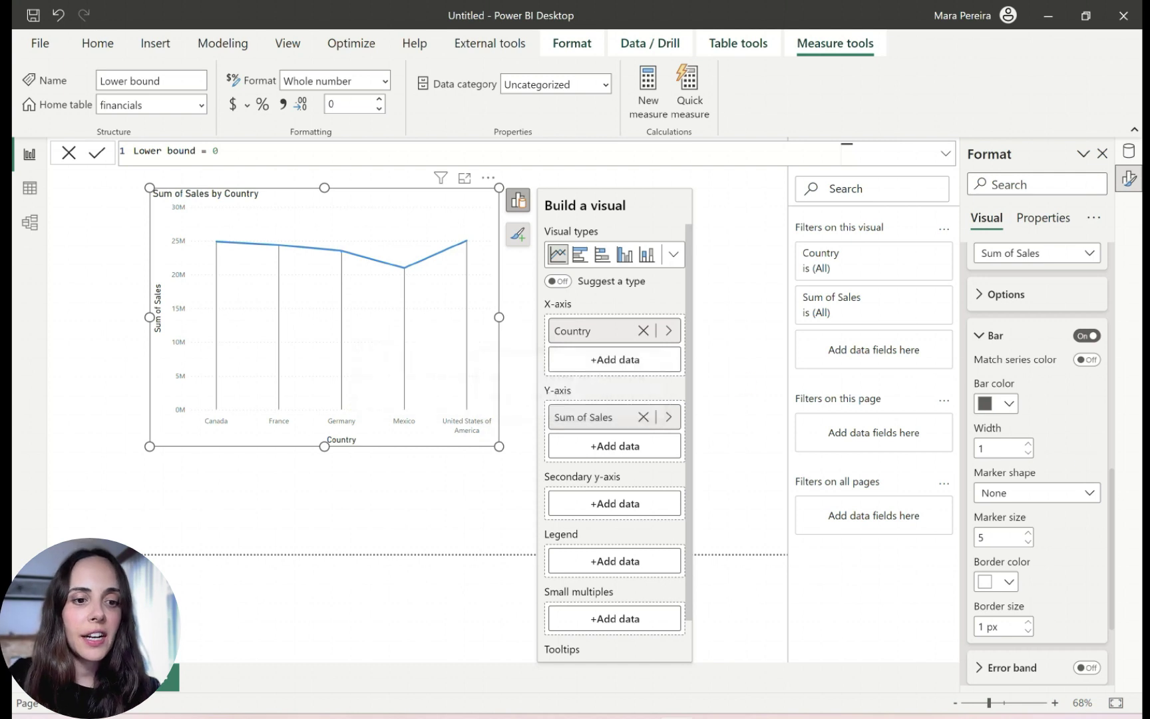
{"action": "left_click", "coordinate": [1029, 443]}
{"action": "left_click", "coordinate": [1029, 443]}
{"action": "left_click", "coordinate": [1029, 443]}
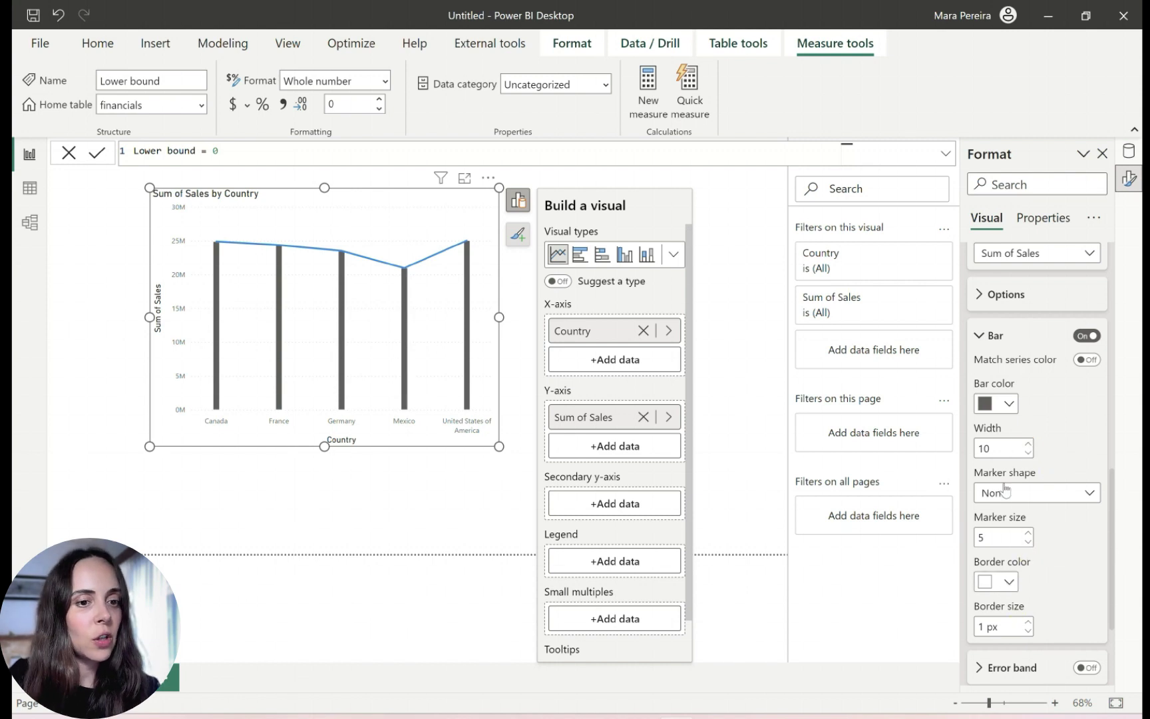
{"action": "left_click", "coordinate": [990, 408]}
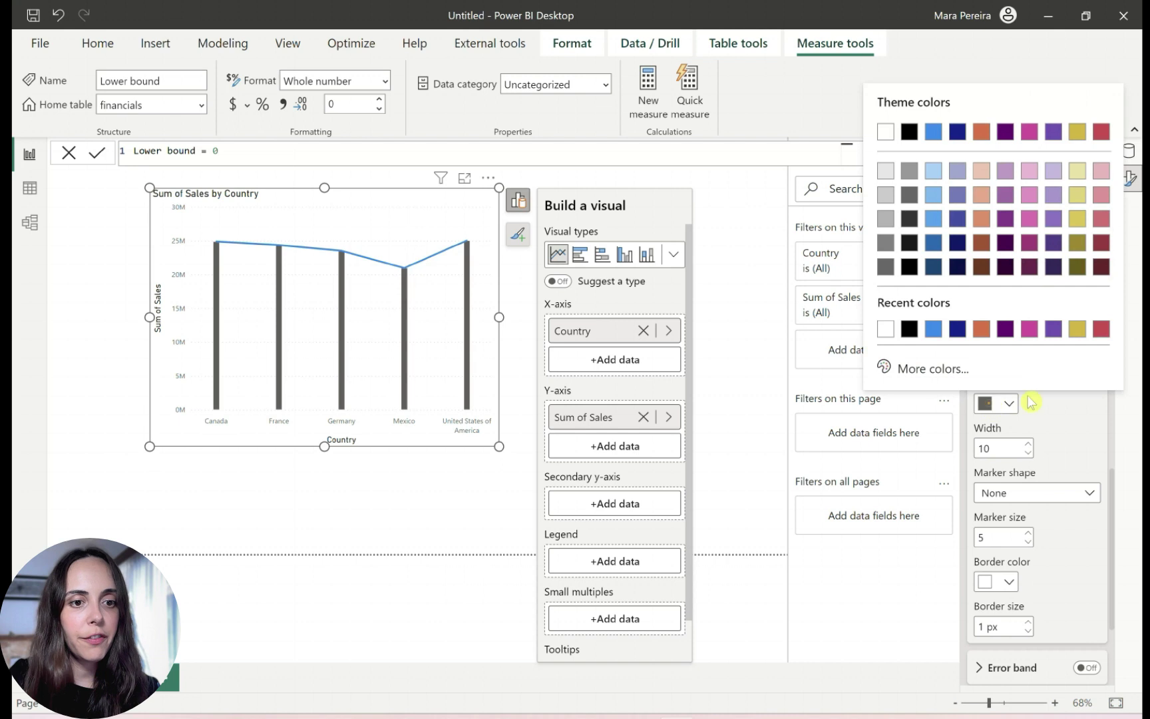
{"action": "left_click", "coordinate": [1057, 133]}
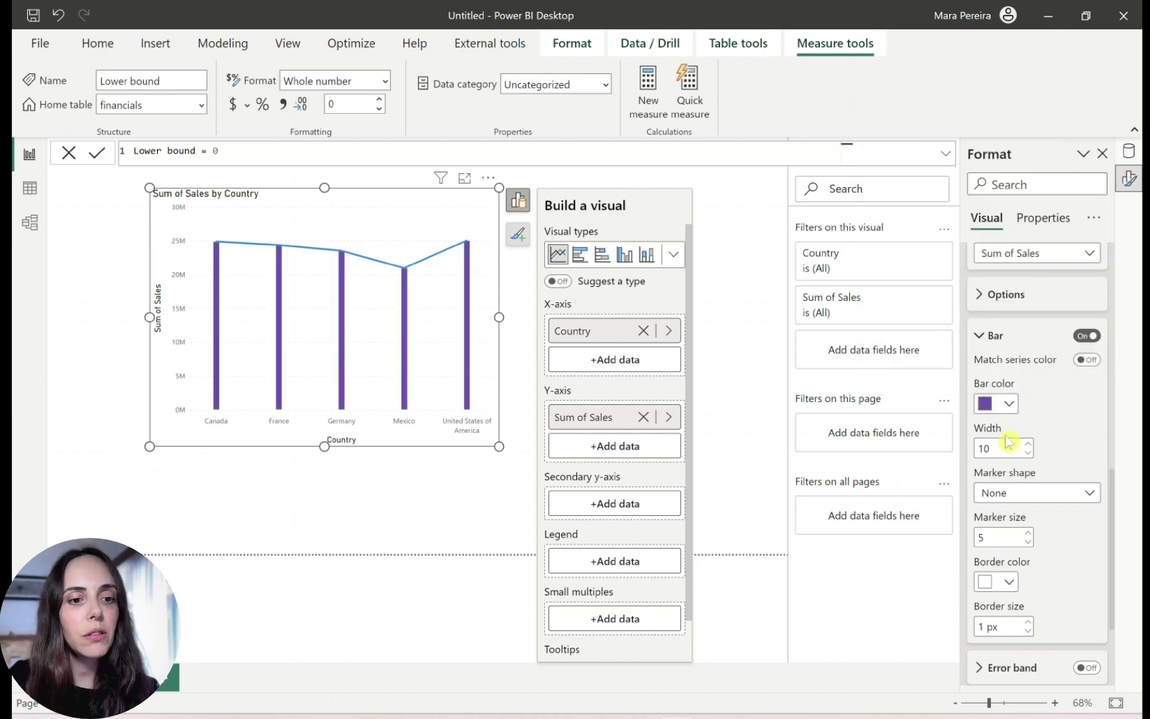
{"action": "left_click", "coordinate": [987, 404]}
{"action": "left_click", "coordinate": [934, 218]}
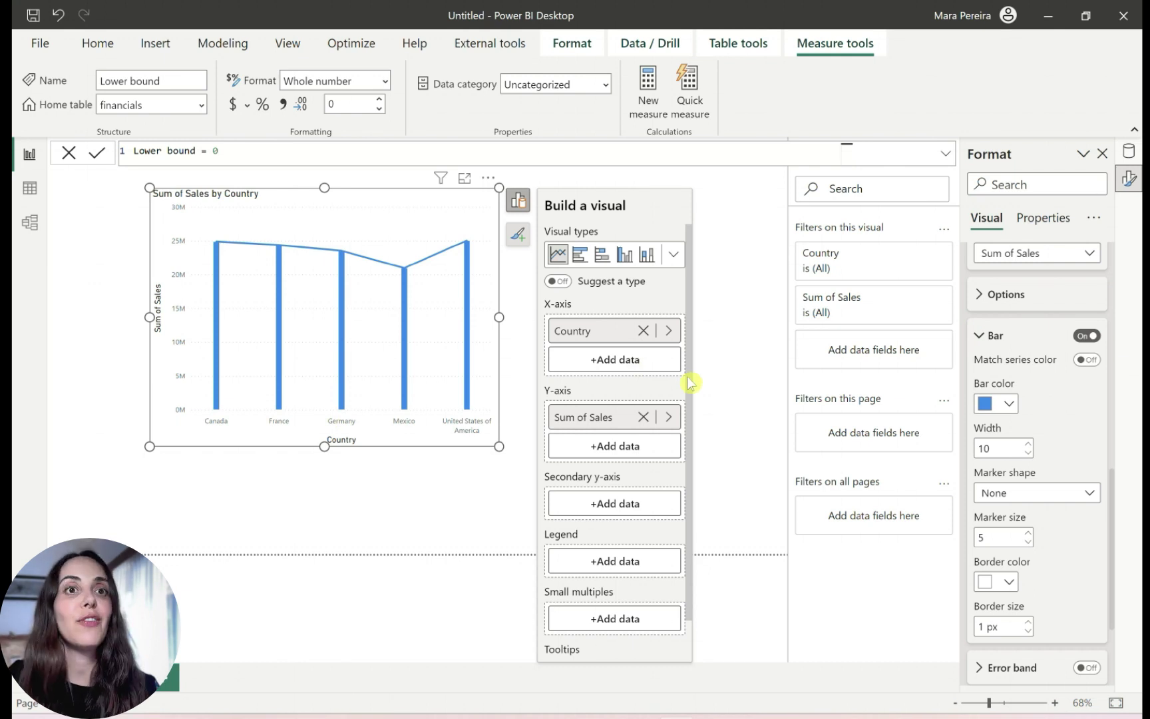
{"action": "left_click", "coordinate": [1015, 333]}
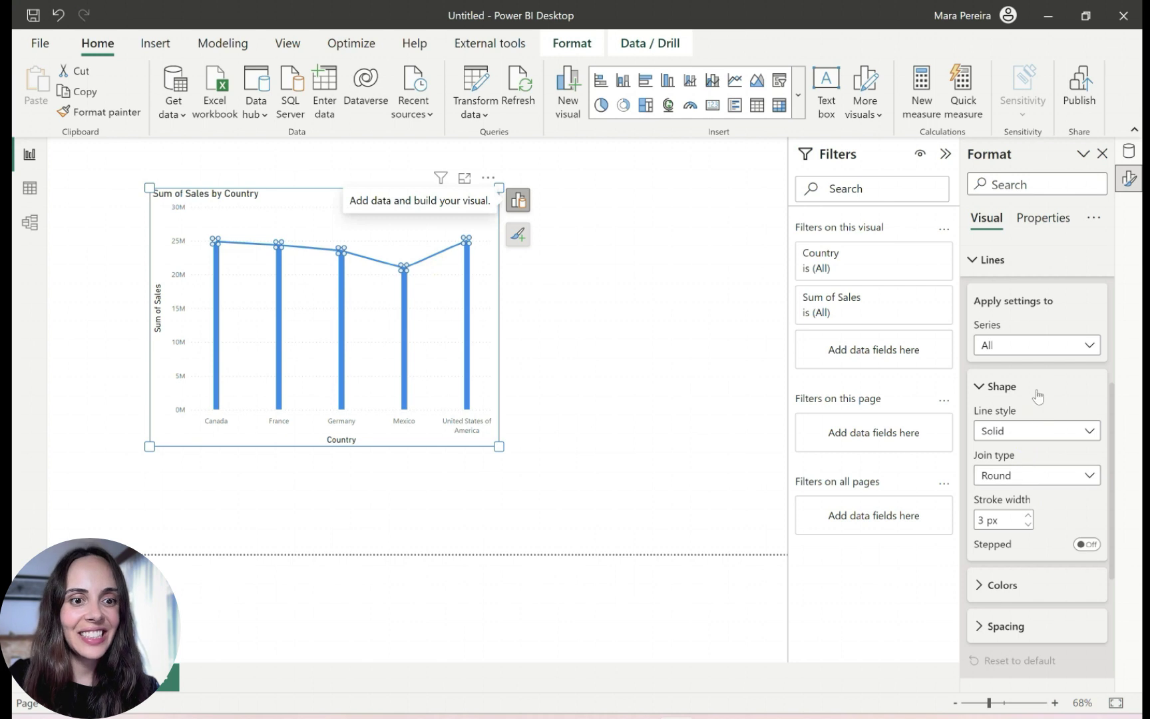
Set the line's stroke width to 0 px so no connecting line shows between countries
{"action": "scroll", "coordinate": [1038, 397], "scroll_direction": "up", "scroll_amount": 2}
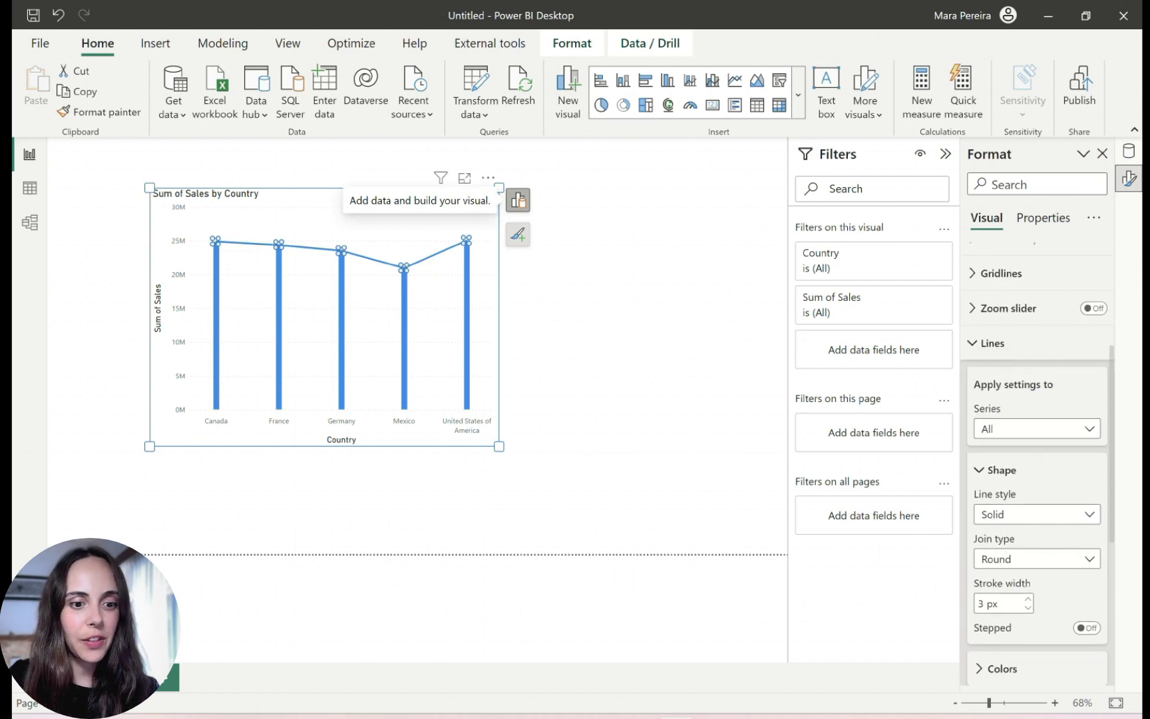
{"action": "left_click", "coordinate": [1029, 607]}
{"action": "left_click", "coordinate": [1029, 607]}
{"action": "left_click", "coordinate": [1029, 607]}
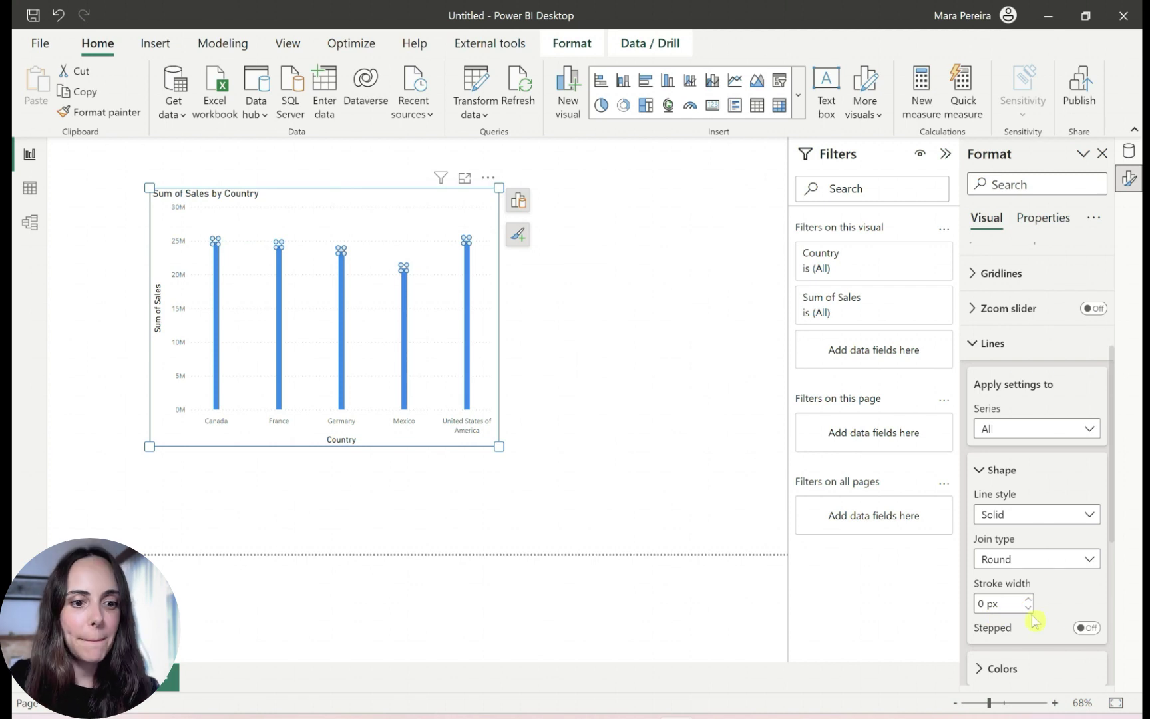
{"action": "left_click", "coordinate": [1034, 353]}
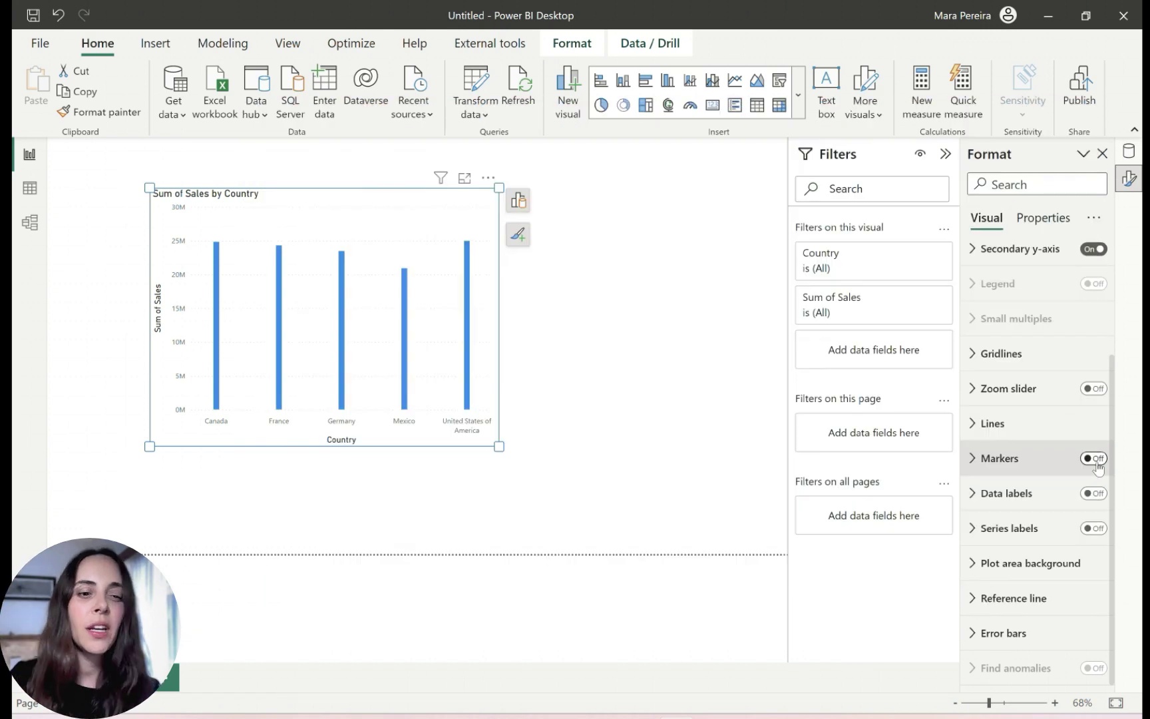
Turn on the chart markers and increase their size
{"action": "left_click", "coordinate": [1094, 459]}
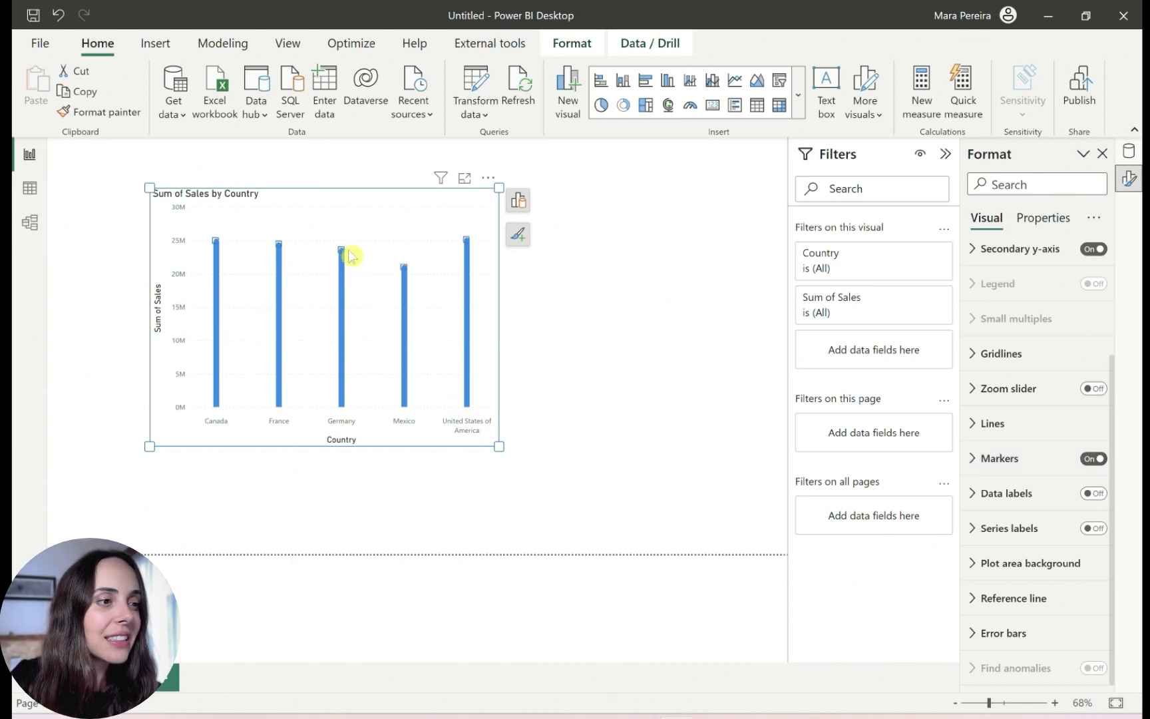
{"action": "left_click", "coordinate": [1008, 458]}
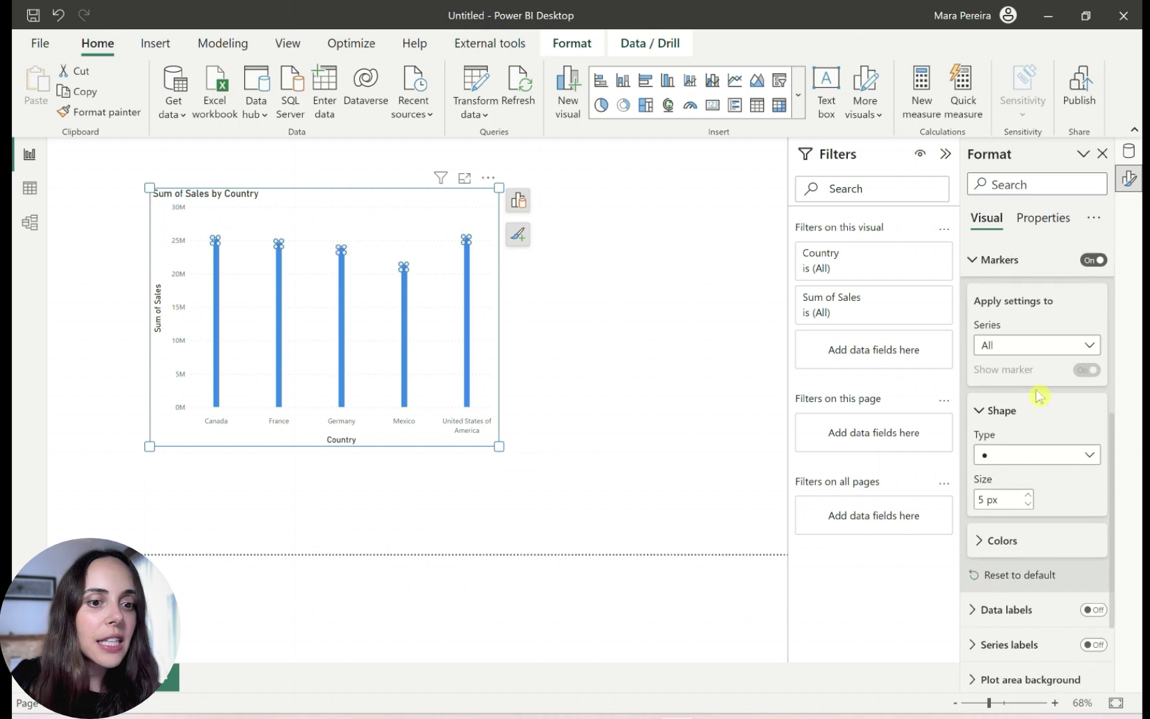
{"action": "left_click", "coordinate": [1028, 496]}
{"action": "left_click", "coordinate": [1028, 496]}
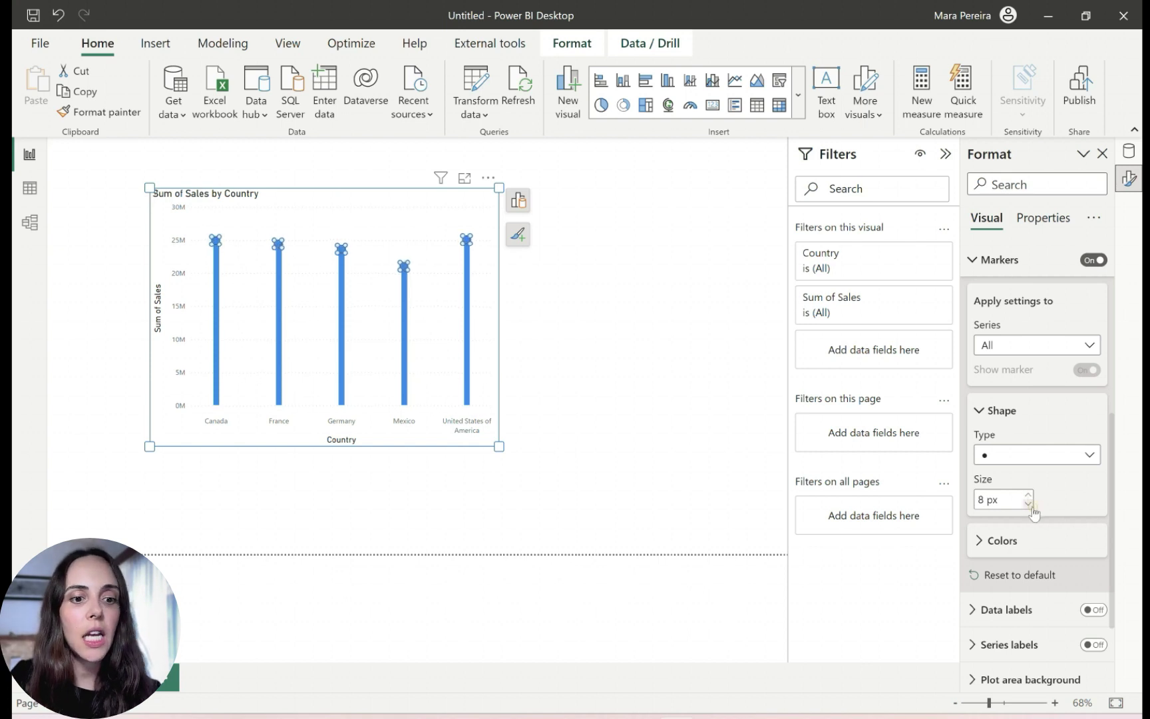
{"action": "left_click", "coordinate": [1029, 496]}
{"action": "left_click", "coordinate": [1028, 496]}
{"action": "left_click", "coordinate": [1028, 496]}
{"action": "left_click", "coordinate": [1028, 496]}
{"action": "left_click", "coordinate": [1029, 496]}
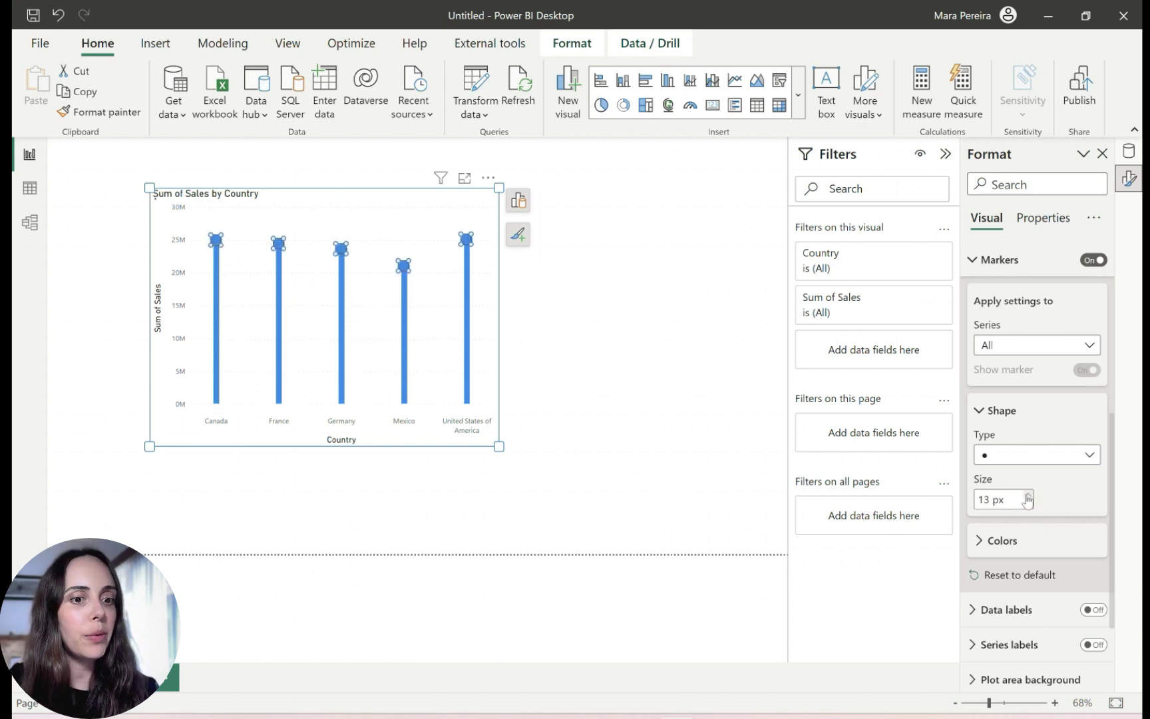
{"action": "left_click", "coordinate": [1029, 496]}
{"action": "left_click", "coordinate": [1028, 496]}
{"action": "left_click", "coordinate": [1029, 496]}
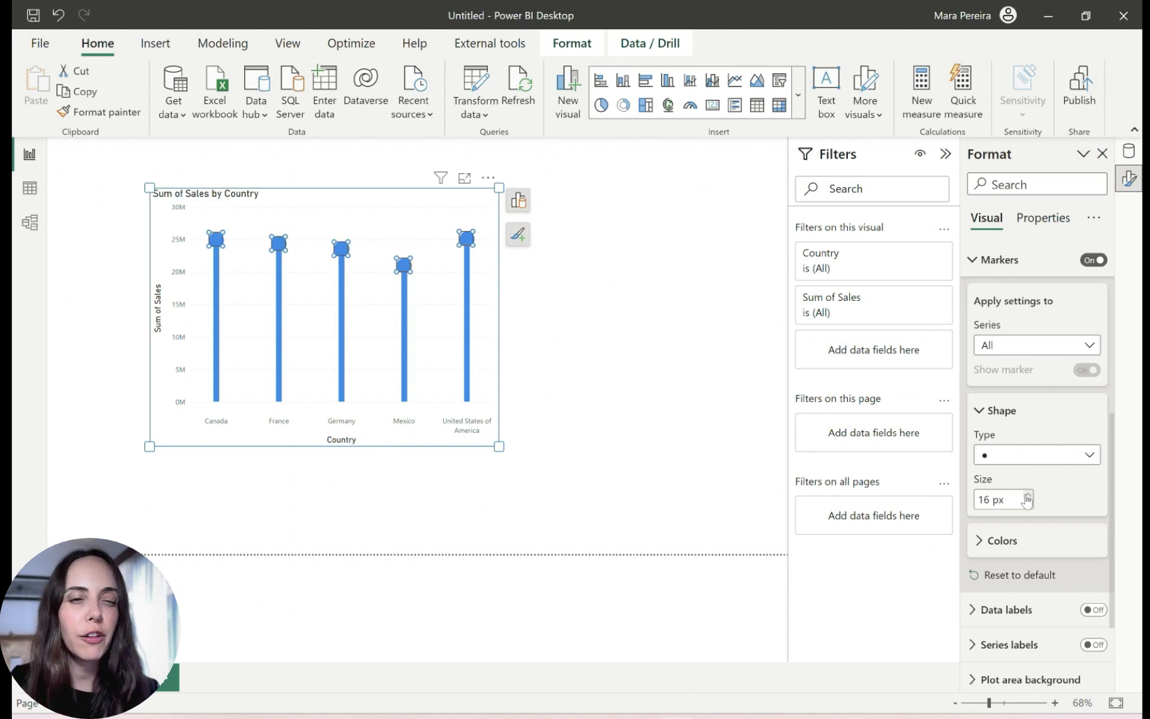
Color the markers magenta pink (Theme color 5) and bring their size to 20 px
{"action": "left_click", "coordinate": [1027, 548]}
{"action": "left_click", "coordinate": [1006, 586]}
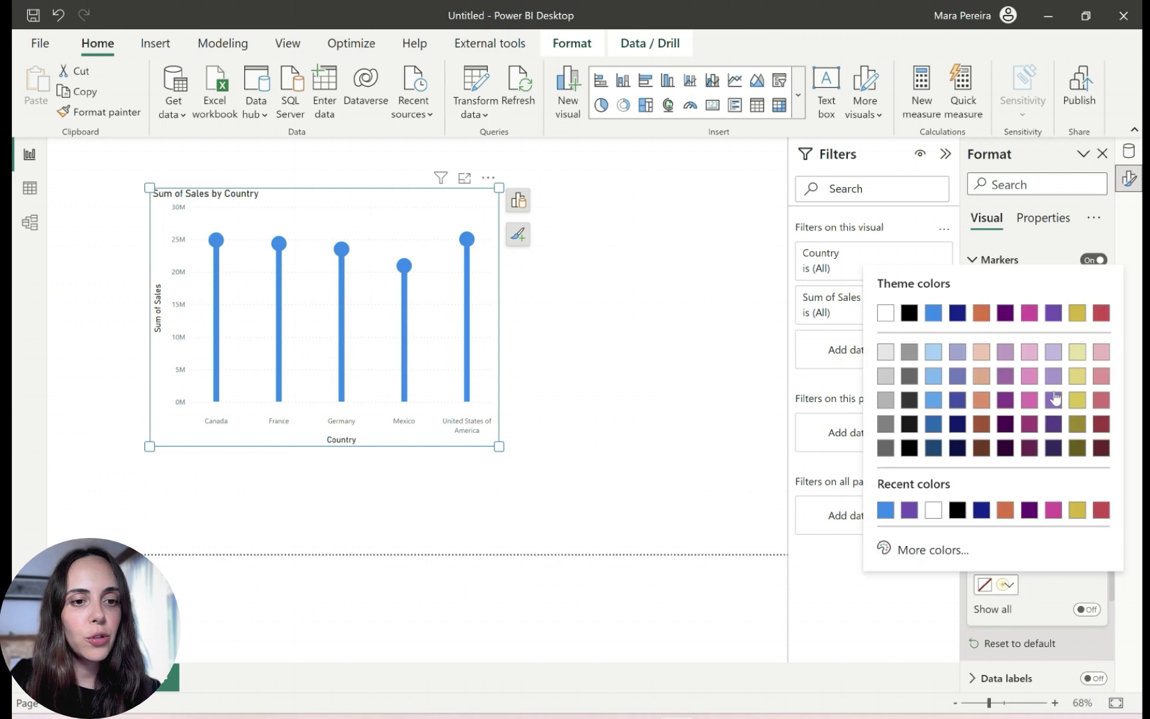
{"action": "left_click", "coordinate": [1036, 316]}
{"action": "left_click", "coordinate": [1026, 497]}
{"action": "left_click", "coordinate": [1026, 497]}
{"action": "left_click", "coordinate": [1025, 496]}
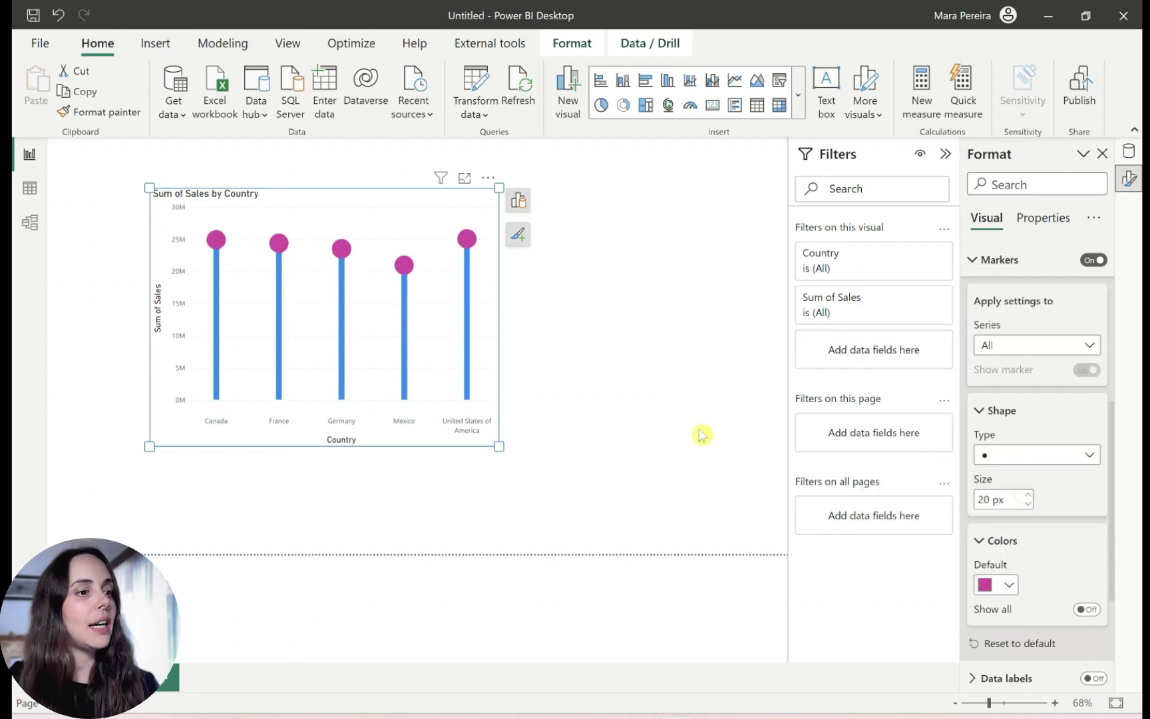
{"action": "left_click", "coordinate": [646, 432]}
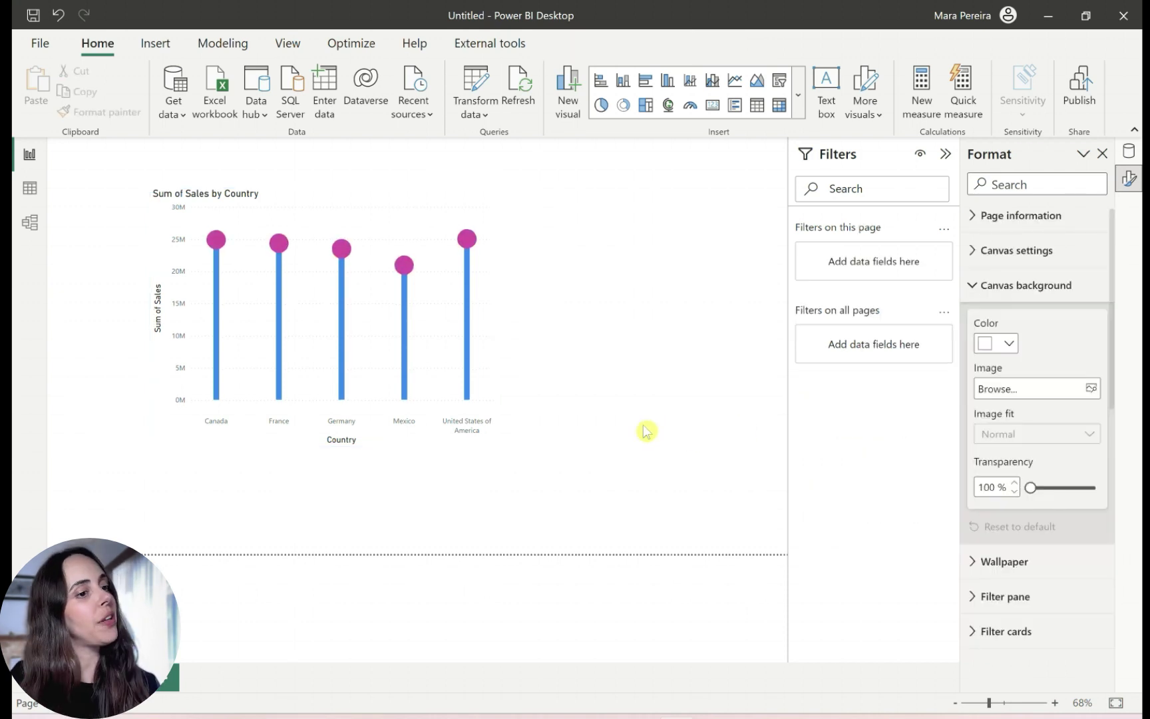
{"action": "left_click", "coordinate": [446, 419]}
Turn off both the X-axis and Y-axis titles
{"action": "left_click", "coordinate": [349, 444]}
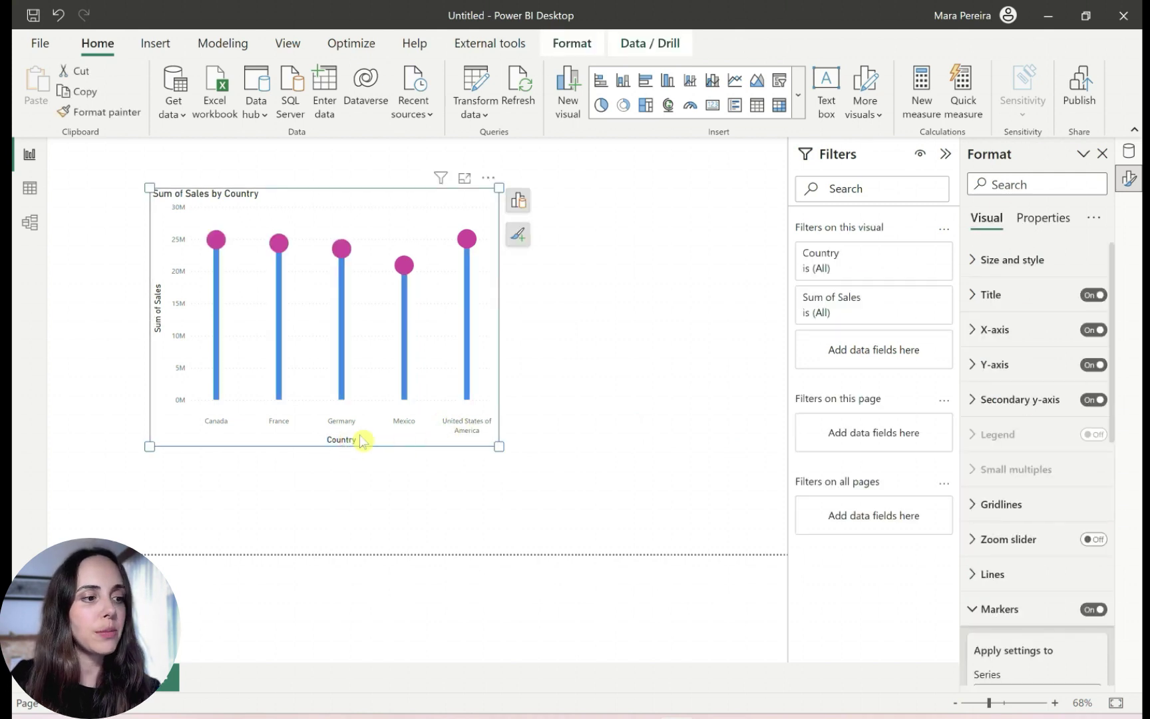
{"action": "double_click", "coordinate": [356, 440]}
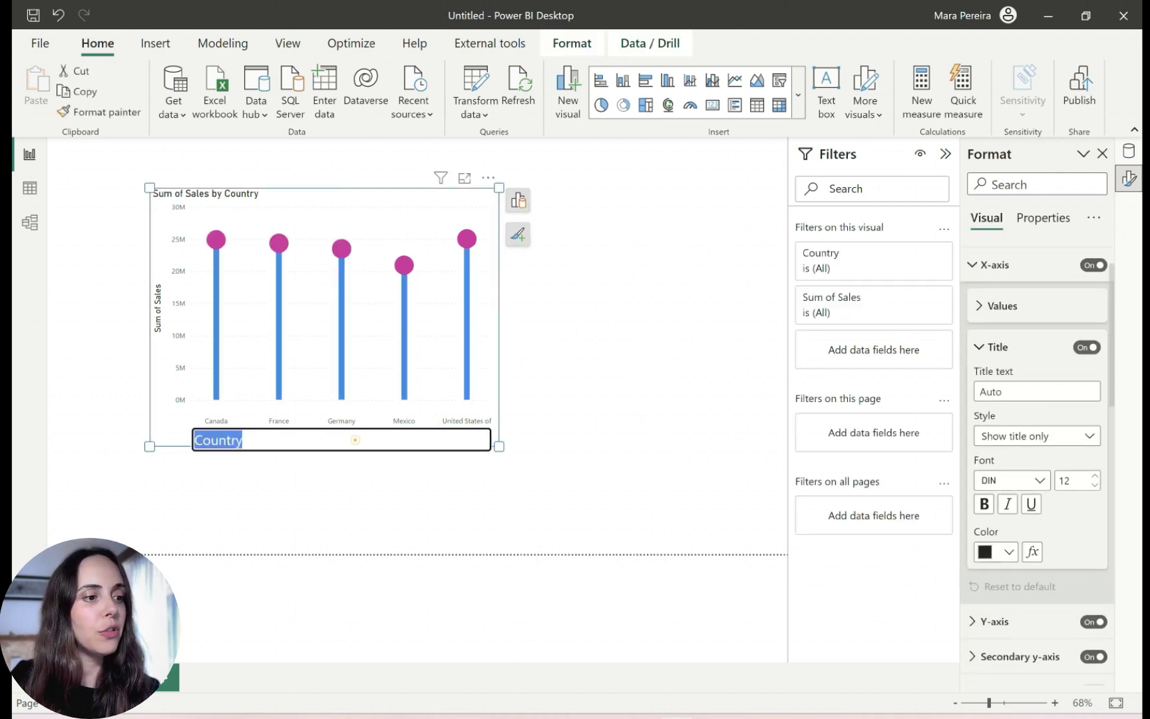
{"action": "left_click", "coordinate": [1087, 342]}
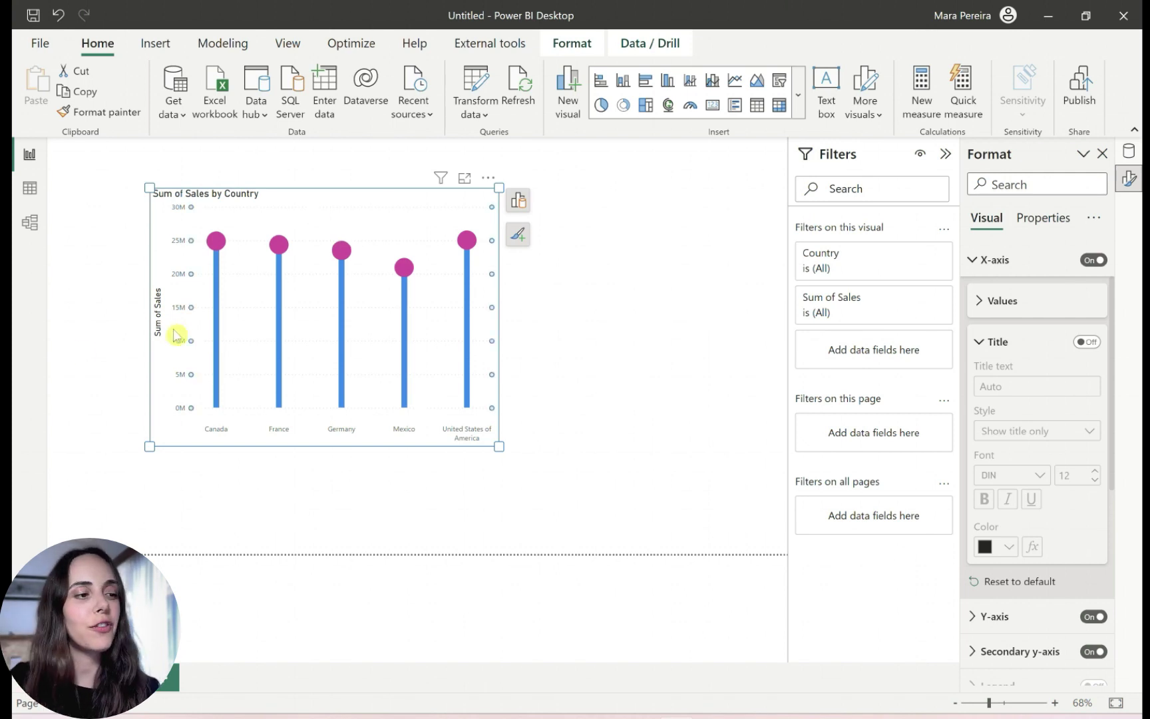
{"action": "double_click", "coordinate": [157, 309]}
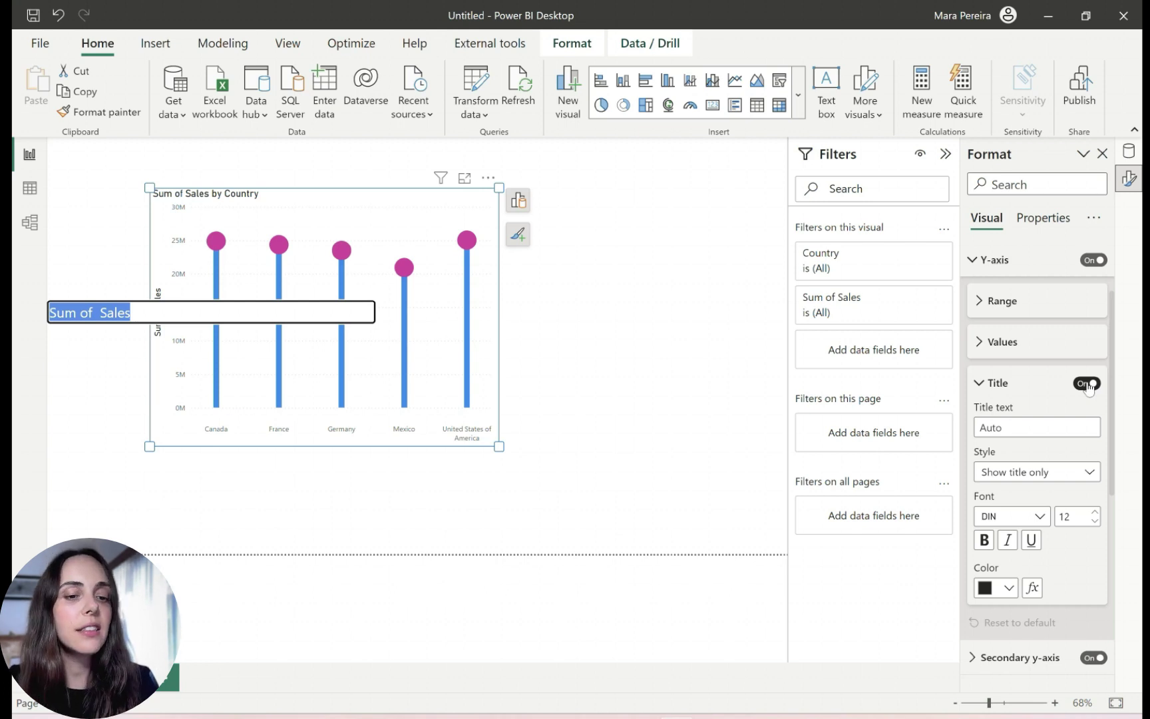
{"action": "left_click", "coordinate": [1088, 385]}
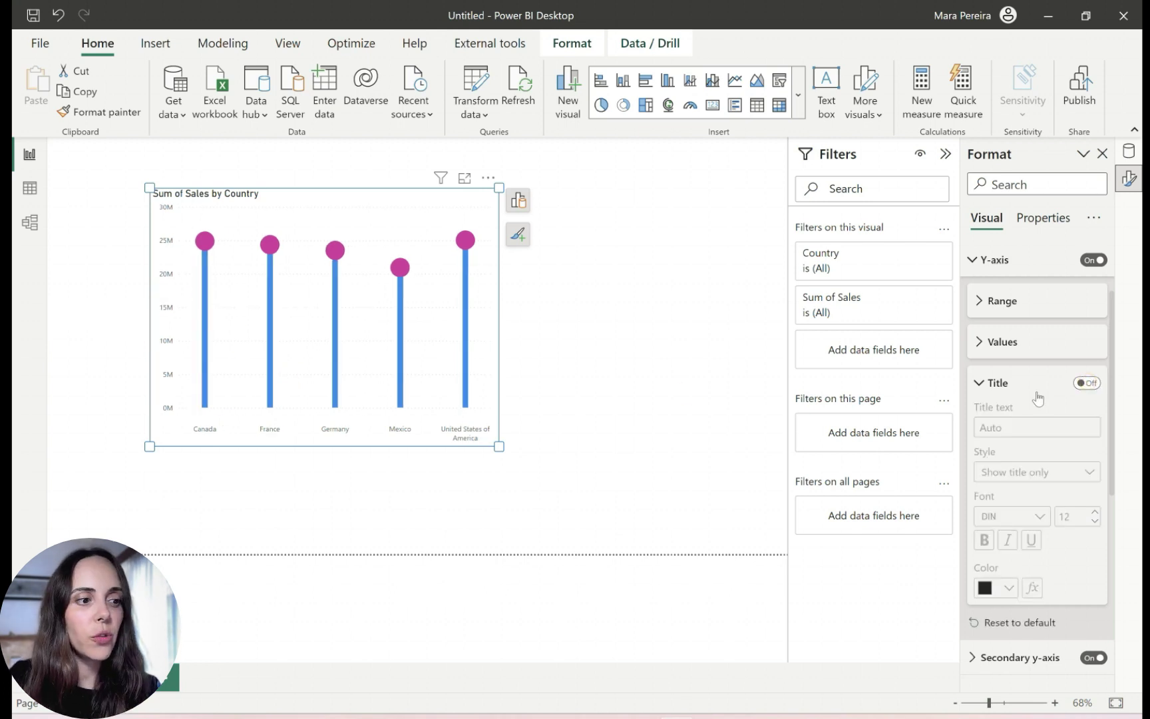
Make the country labels bold at size 10 and turn off horizontal gridlines
{"action": "left_click", "coordinate": [325, 433]}
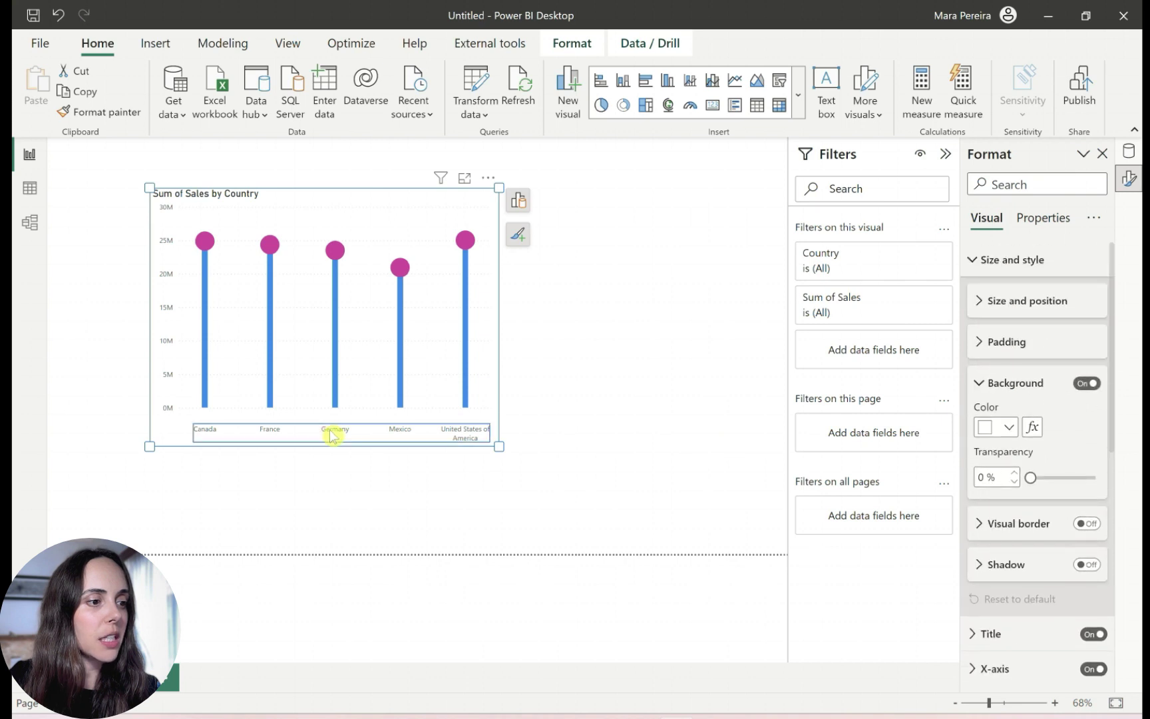
{"action": "key", "text": "ctrl+shift+period"}
{"action": "key", "text": "ctrl+b"}
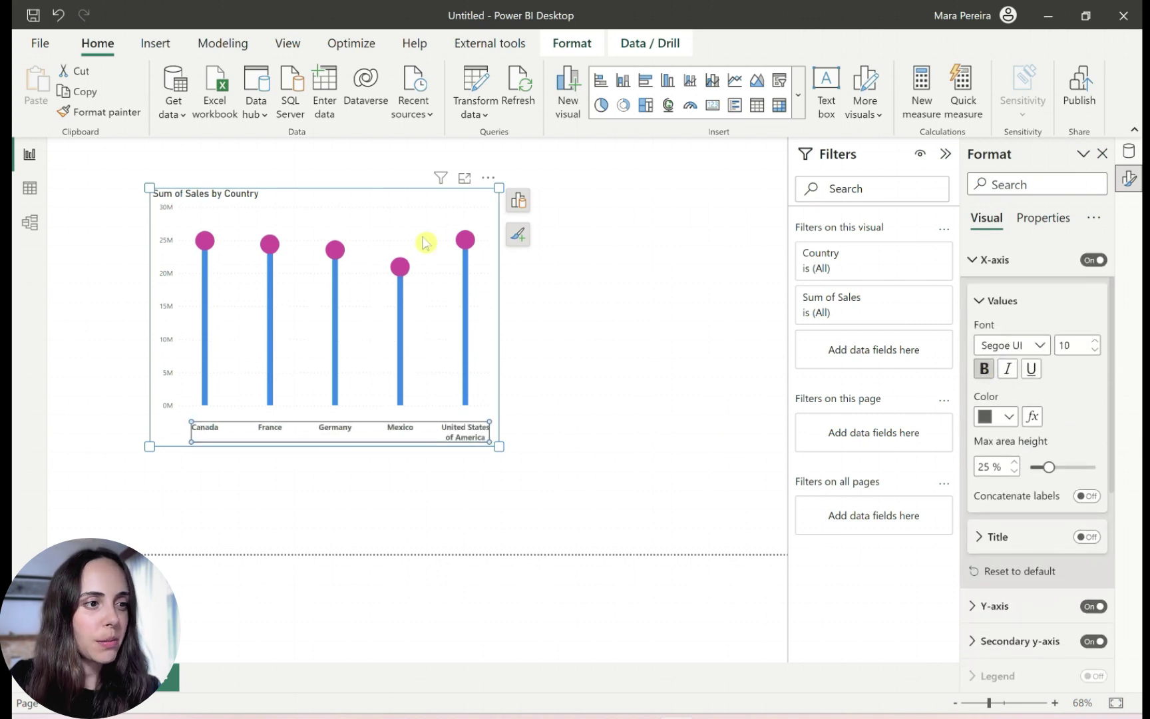
{"action": "left_click", "coordinate": [424, 240]}
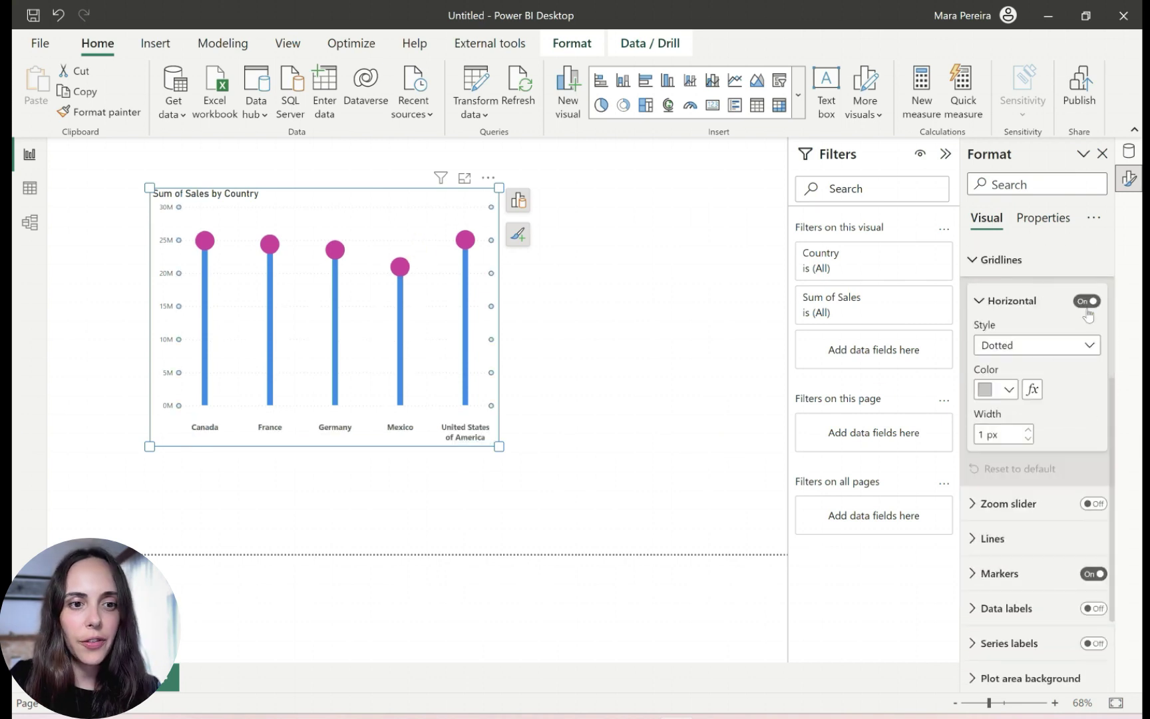
{"action": "left_click", "coordinate": [1087, 303]}
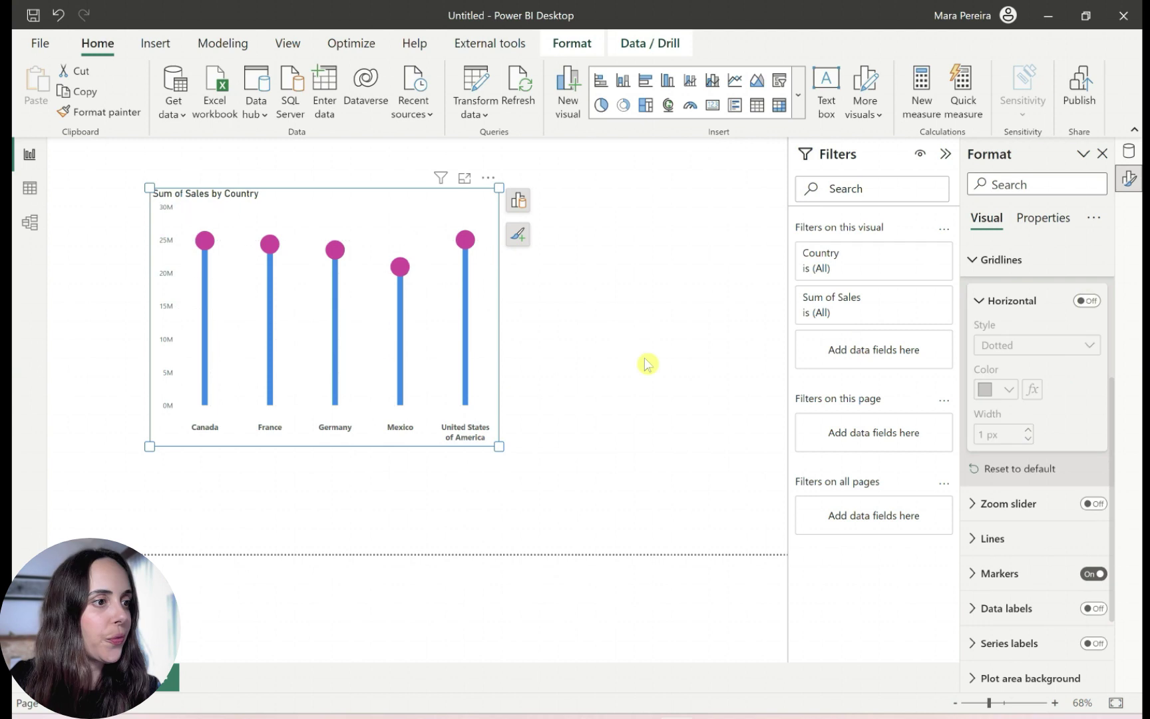
{"action": "left_click", "coordinate": [228, 186]}
{"action": "left_click", "coordinate": [228, 186]}
Change the chart title to 'Sales by Country' and set its font to Segoe UI Light
{"action": "left_click", "coordinate": [228, 186]}
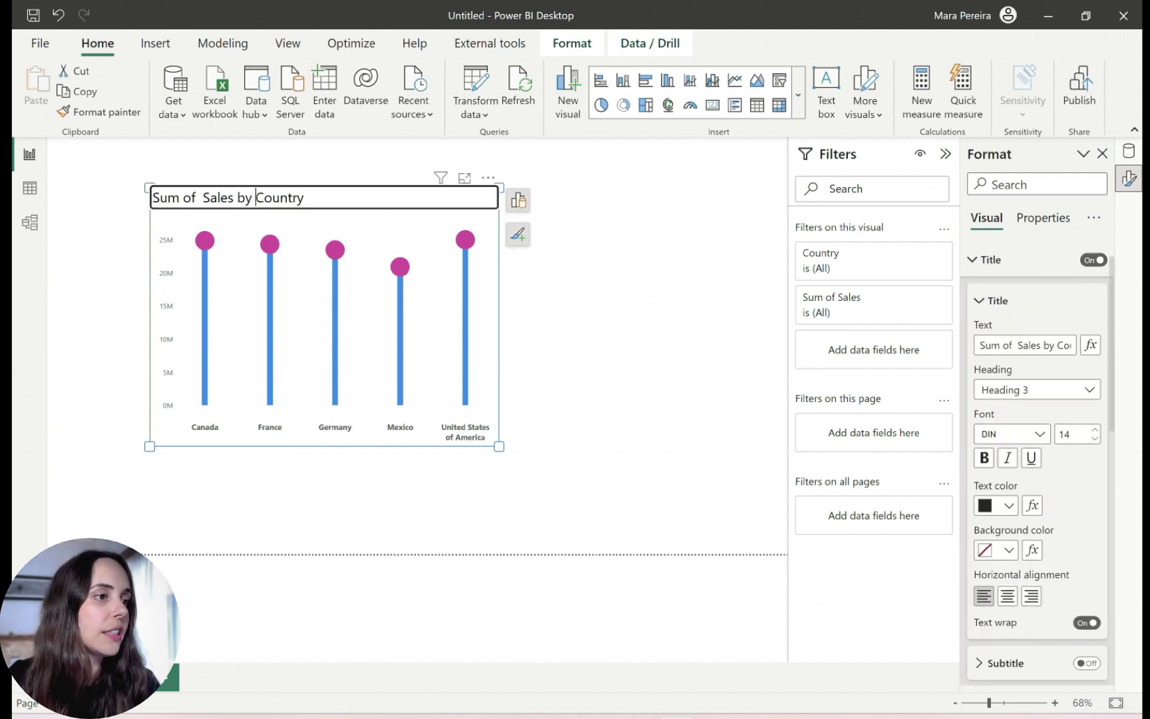
{"action": "key", "text": "BackSpace"}
{"action": "key", "text": "BackSpace"}
{"action": "key", "text": "BackSpace"}
{"action": "key", "text": "BackSpace"}
{"action": "key", "text": "BackSpace"}
{"action": "key", "text": "BackSpace"}
{"action": "key", "text": "BackSpace"}
{"action": "key", "text": "BackSpace"}
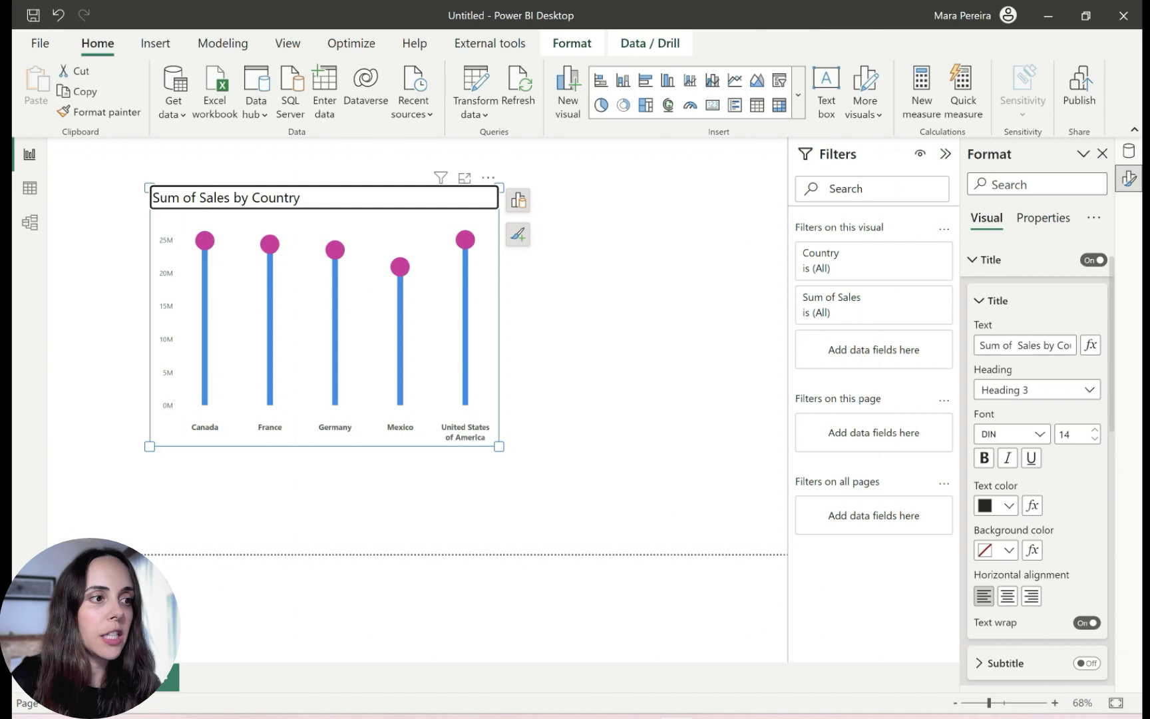
{"action": "left_click", "coordinate": [1034, 434]}
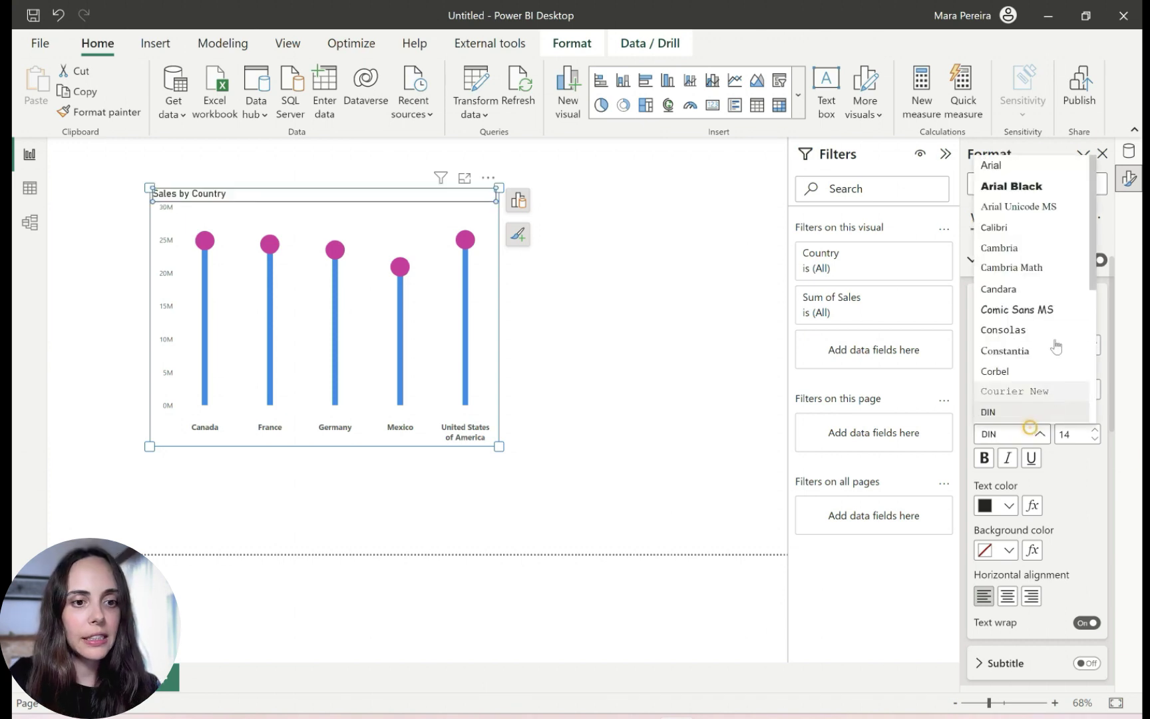
{"action": "scroll", "coordinate": [1056, 344], "scroll_direction": "down", "scroll_amount": 3}
{"action": "left_click", "coordinate": [1054, 338]}
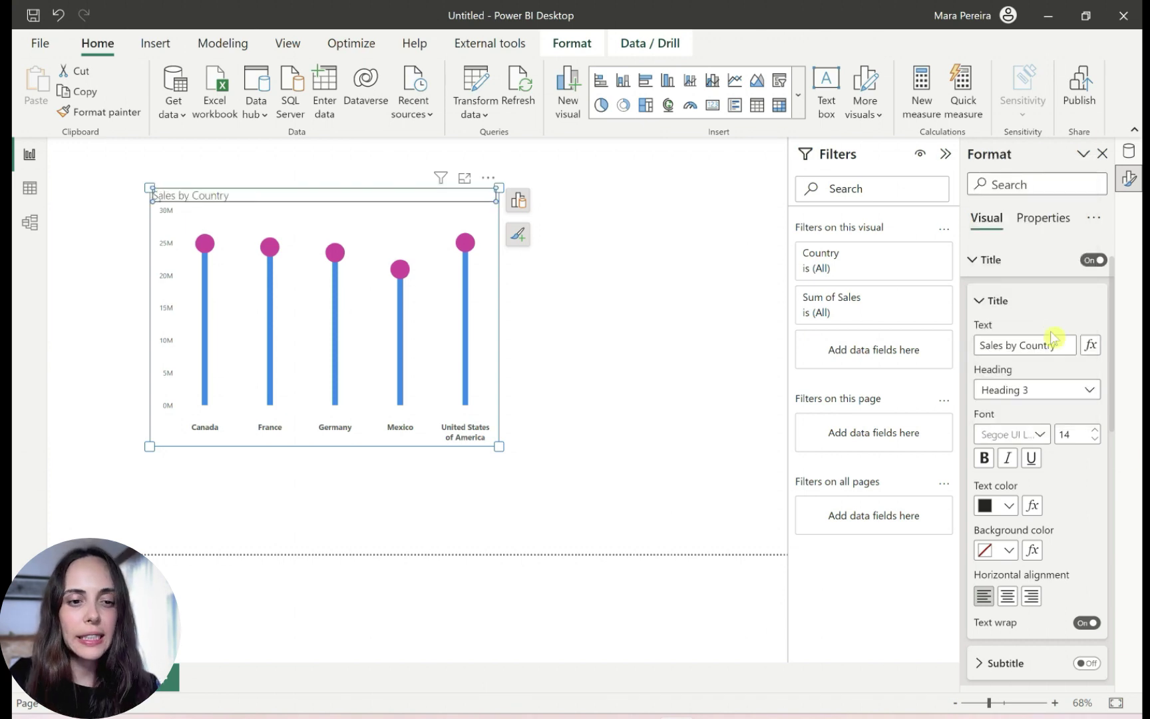
Raise the title font size to 21 and move the chart slightly down the page
{"action": "left_click", "coordinate": [1095, 429]}
{"action": "left_click", "coordinate": [1095, 430]}
{"action": "left_click", "coordinate": [1095, 430]}
{"action": "left_click", "coordinate": [632, 279]}
{"action": "mouse_move", "coordinate": [472, 246]}
{"action": "left_mouse_down"}
{"action": "mouse_move", "coordinate": [372, 249]}
{"action": "mouse_move", "coordinate": [472, 266]}
{"action": "left_mouse_up"}
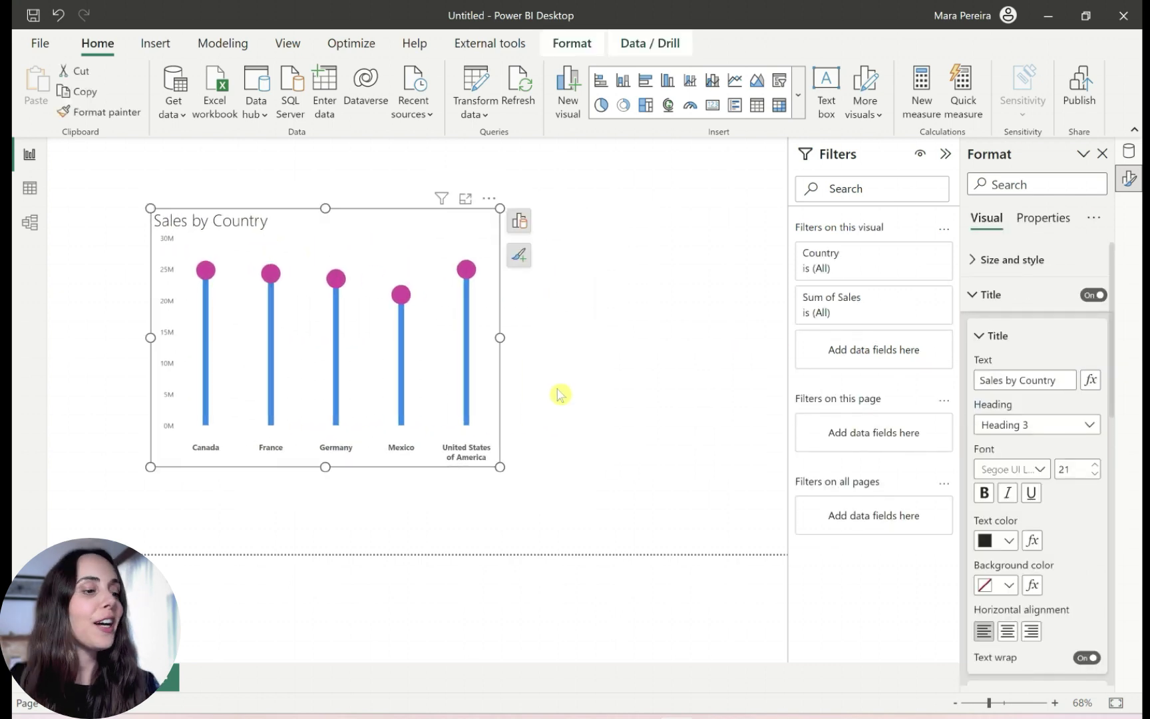